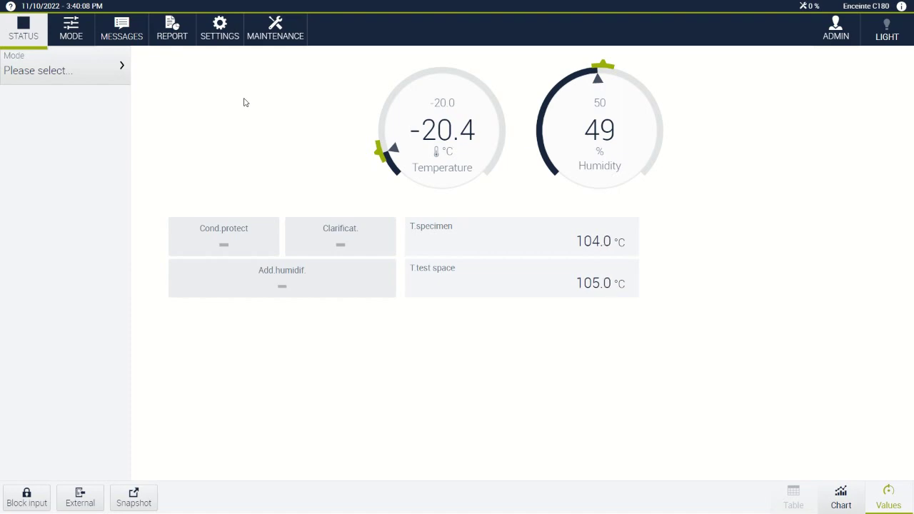
- Set the manual mode's temperature to 85 °C and its humidity to 85 %
click(41, 72)
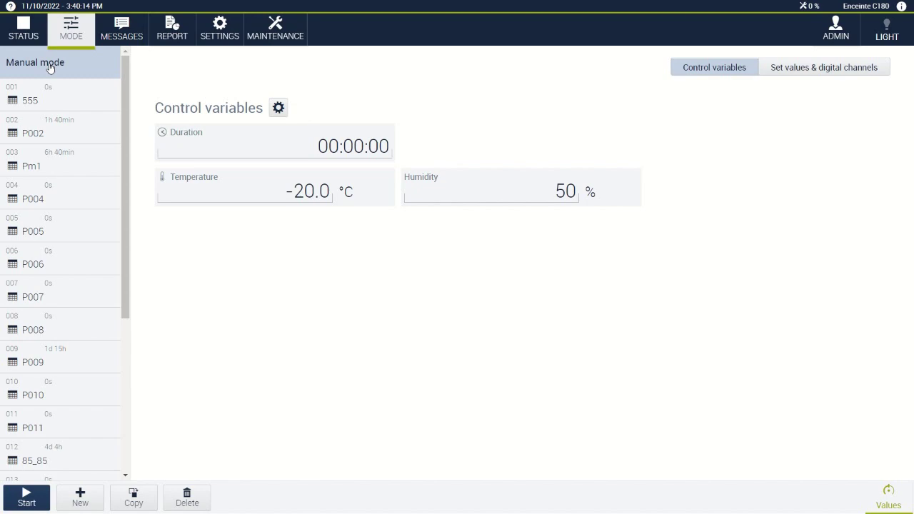
click(279, 192)
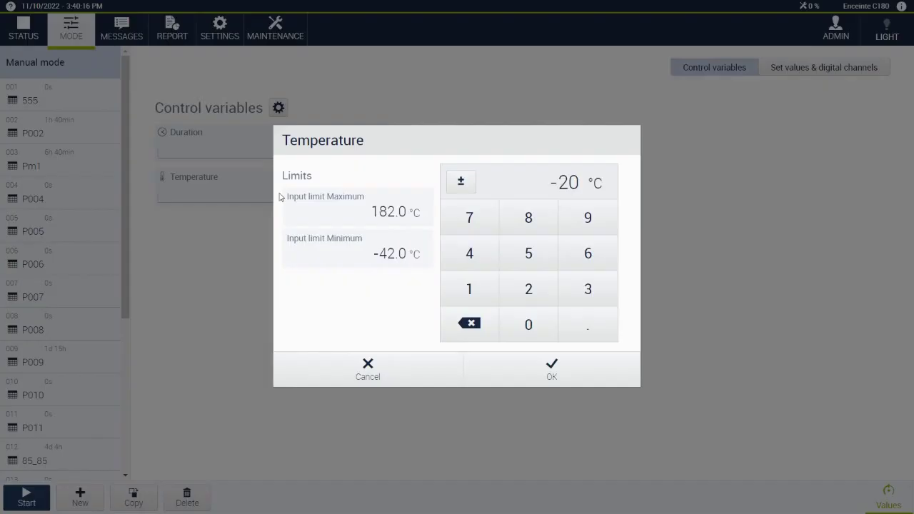
click(527, 223)
click(529, 253)
click(566, 378)
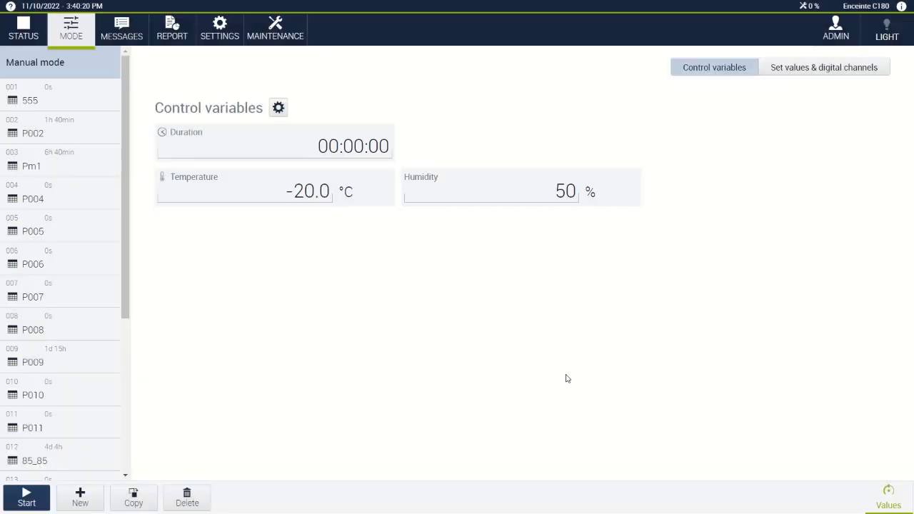
click(554, 190)
click(532, 223)
click(533, 250)
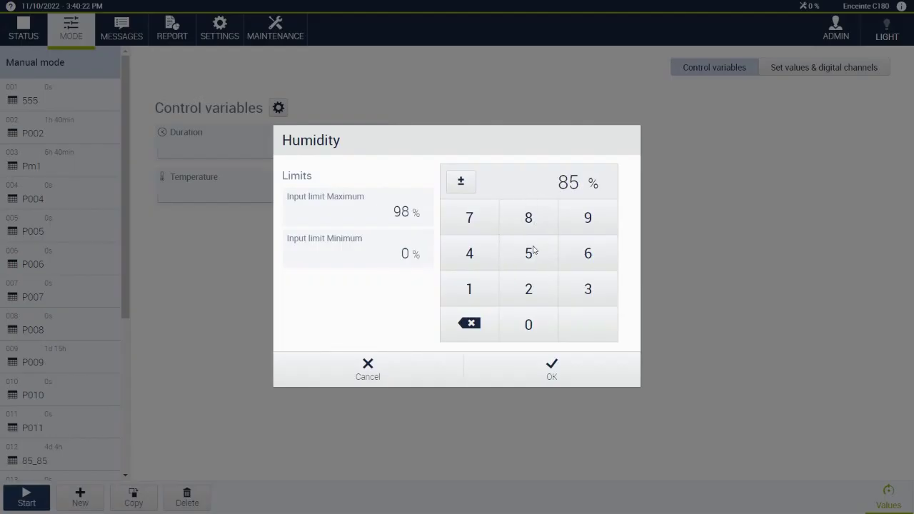
click(553, 372)
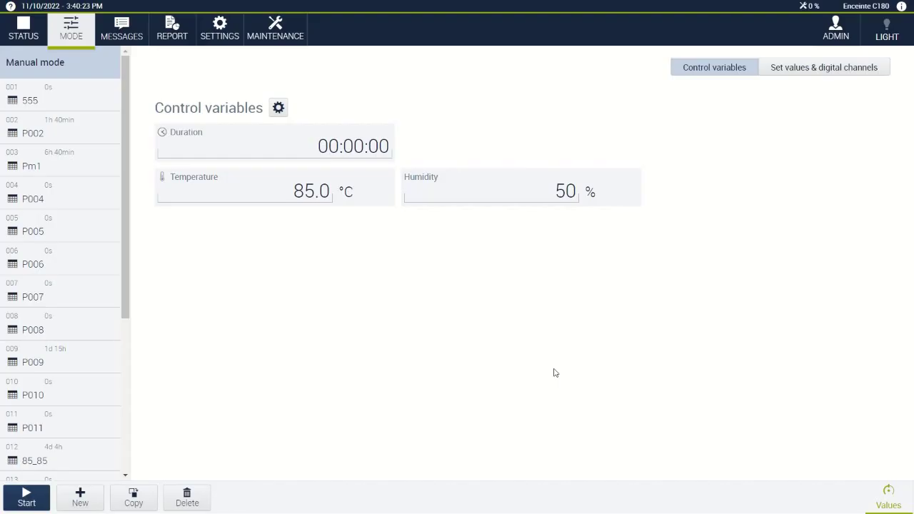
- Set the manual mode's duration to 5 hours
click(332, 145)
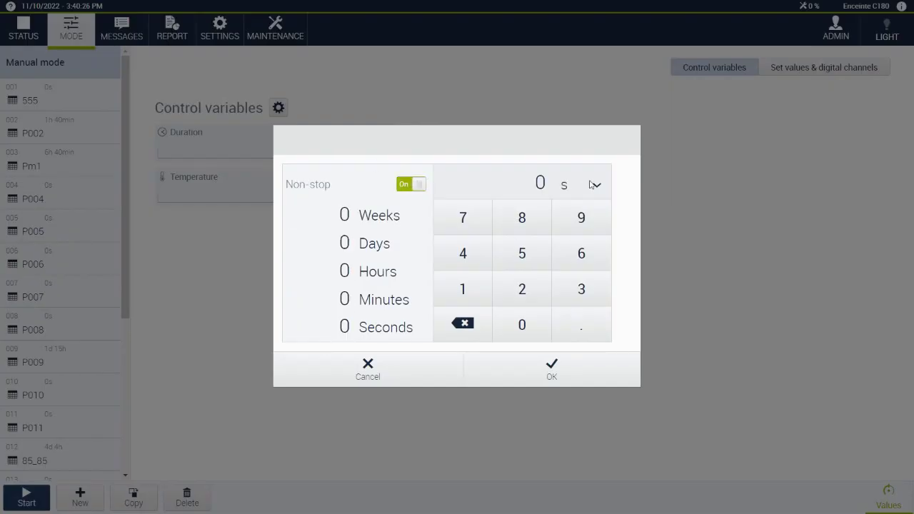
click(593, 184)
click(577, 286)
click(529, 259)
click(564, 374)
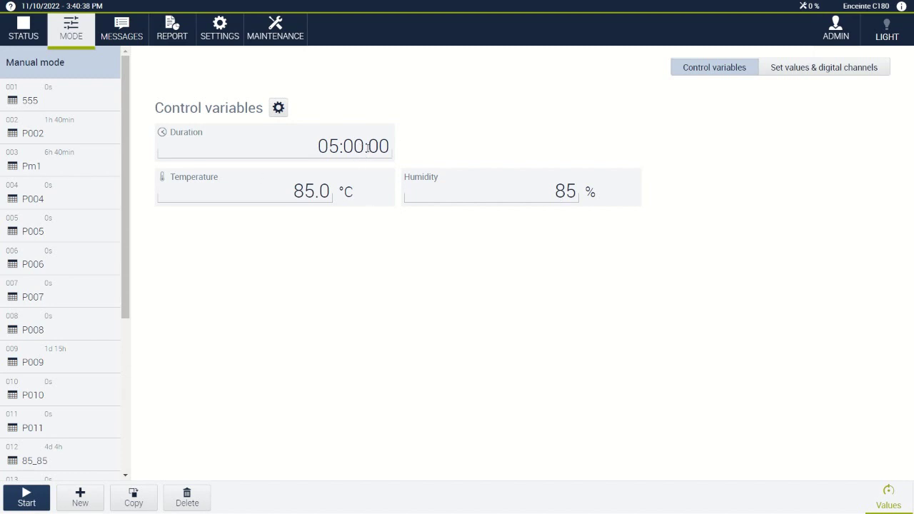
- Start the manual mode test, confirming that the temperature limit controller is set, and stop the running test
click(26, 497)
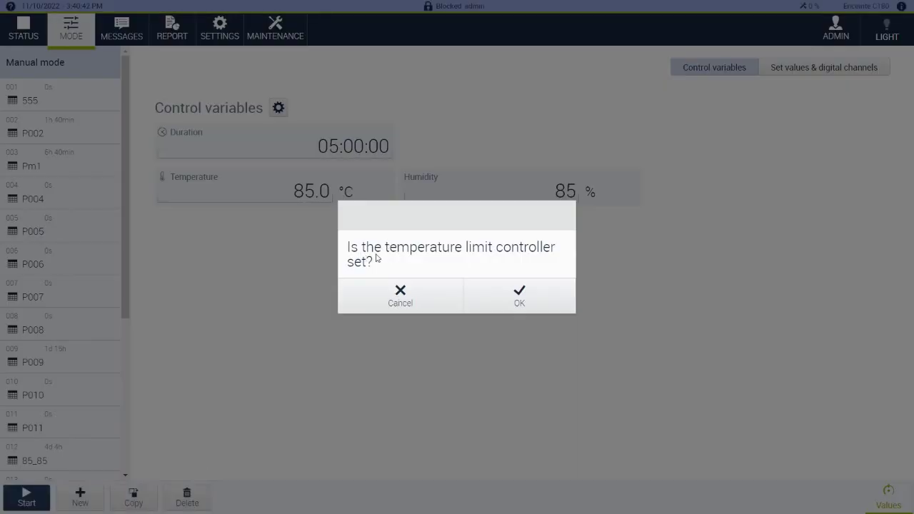
click(499, 299)
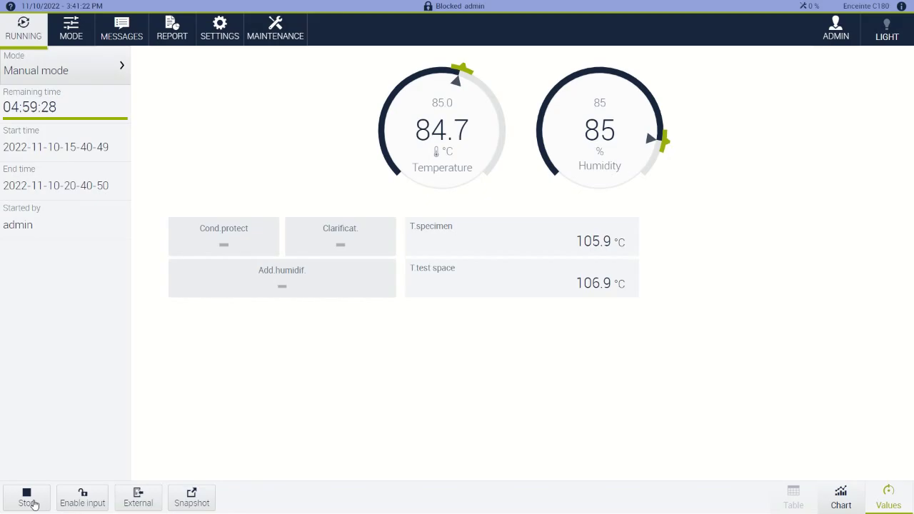
click(29, 500)
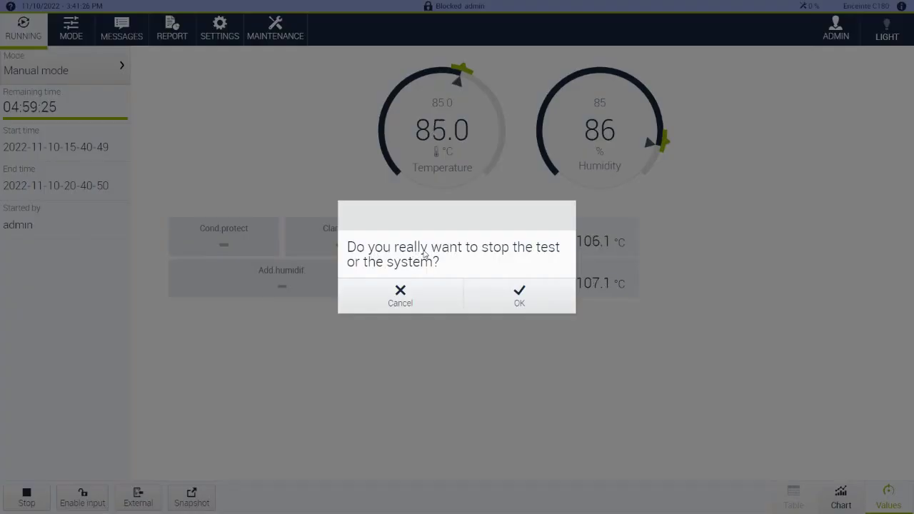
click(517, 295)
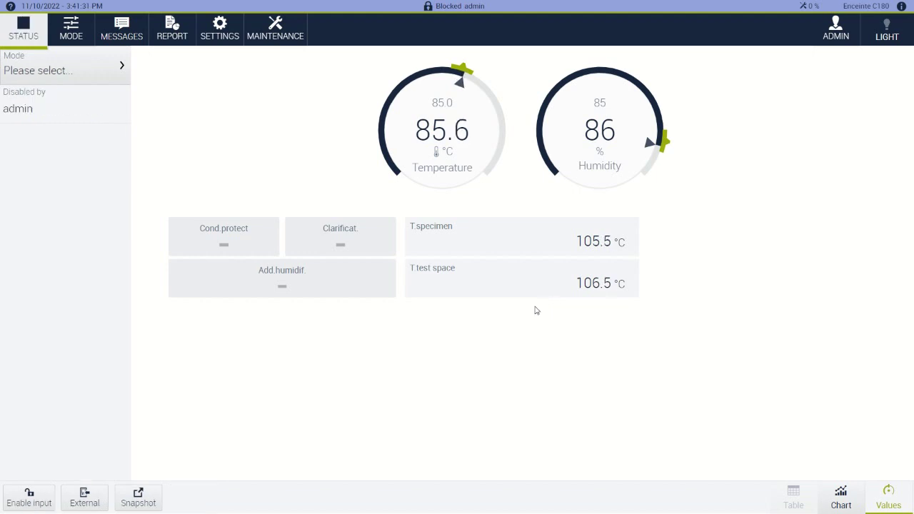
- Create a new test program at the end of the program list and show its steps as a table
click(71, 71)
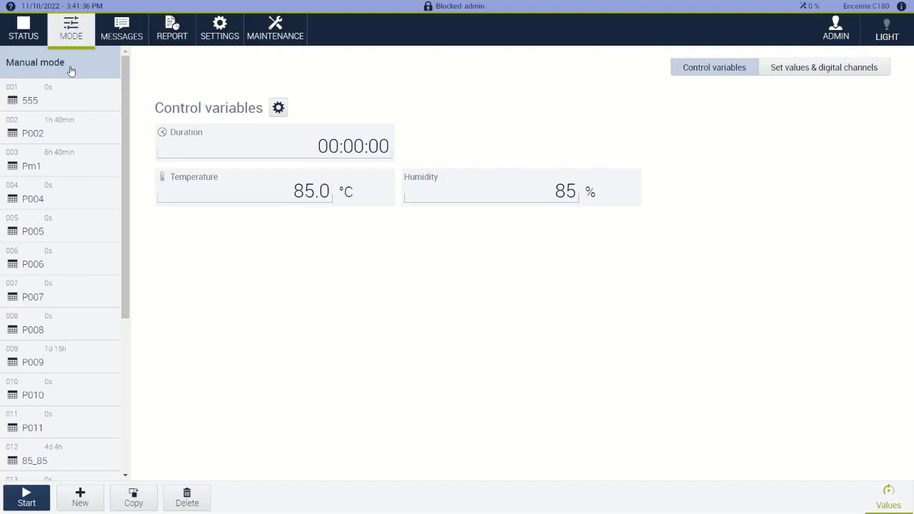
scroll(75, 228, down, 5)
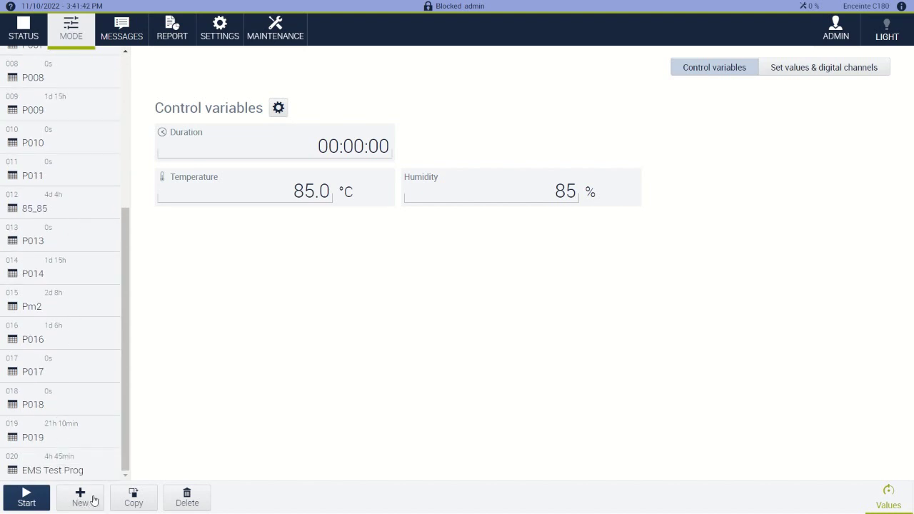
click(94, 500)
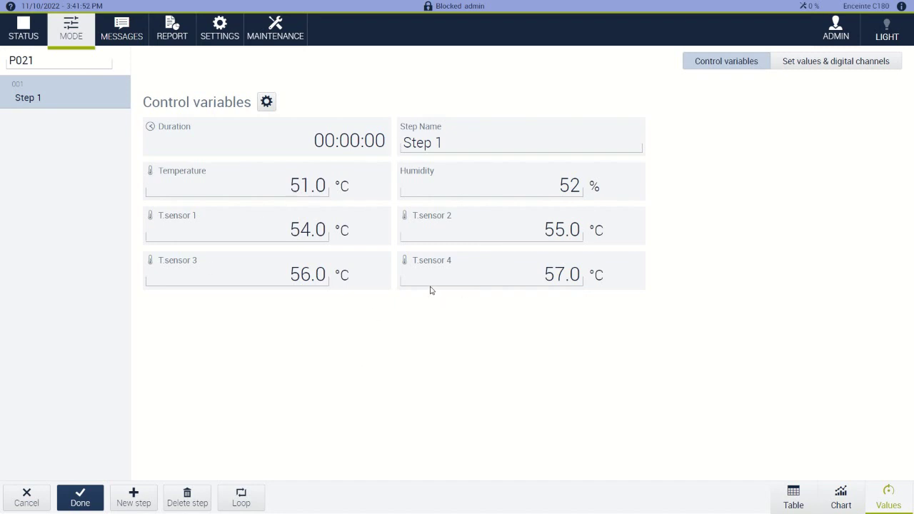
click(803, 499)
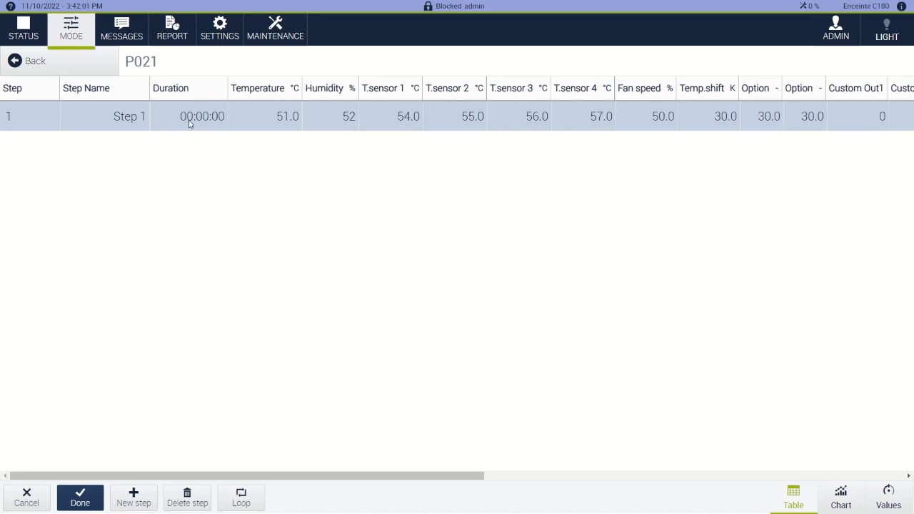
- Set the temperature of Step 1 to 23 °C and its humidity to 0 %
click(285, 120)
click(554, 288)
click(592, 288)
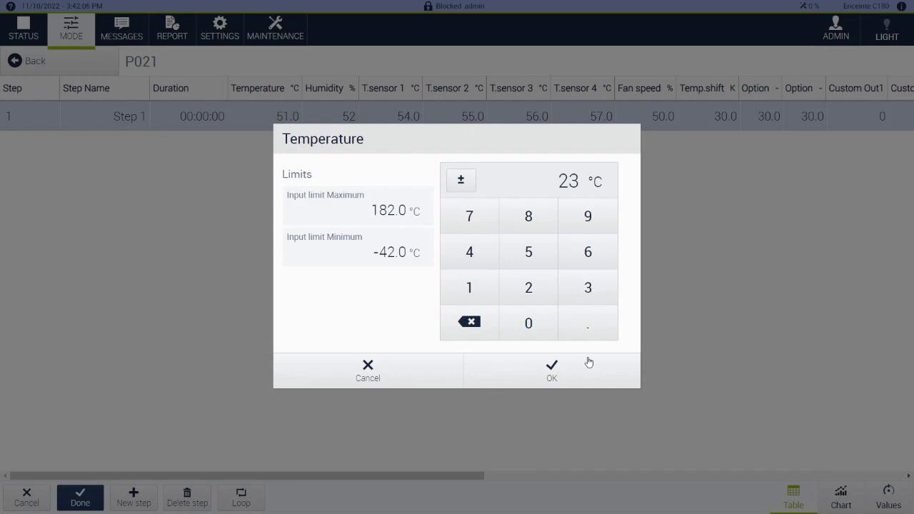
click(581, 371)
click(349, 122)
click(539, 321)
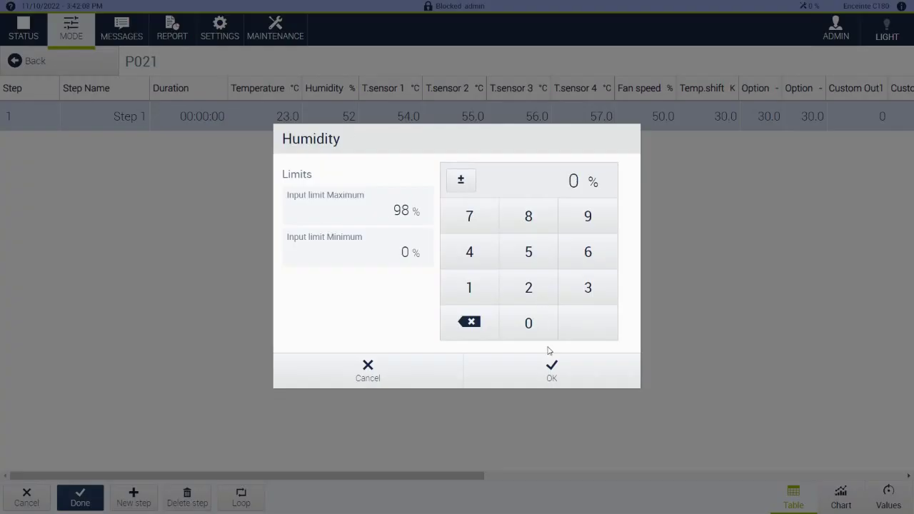
click(553, 369)
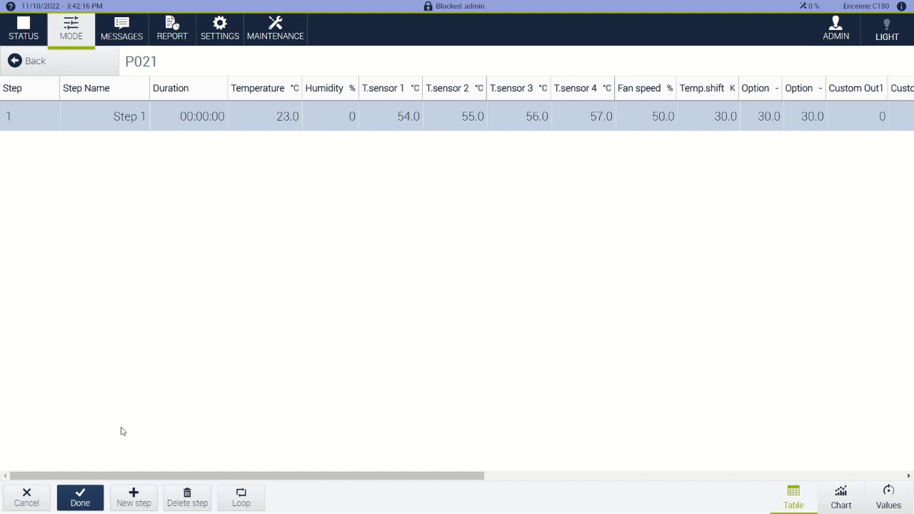
- Add a second step to the program with a duration of 1 hour
click(134, 496)
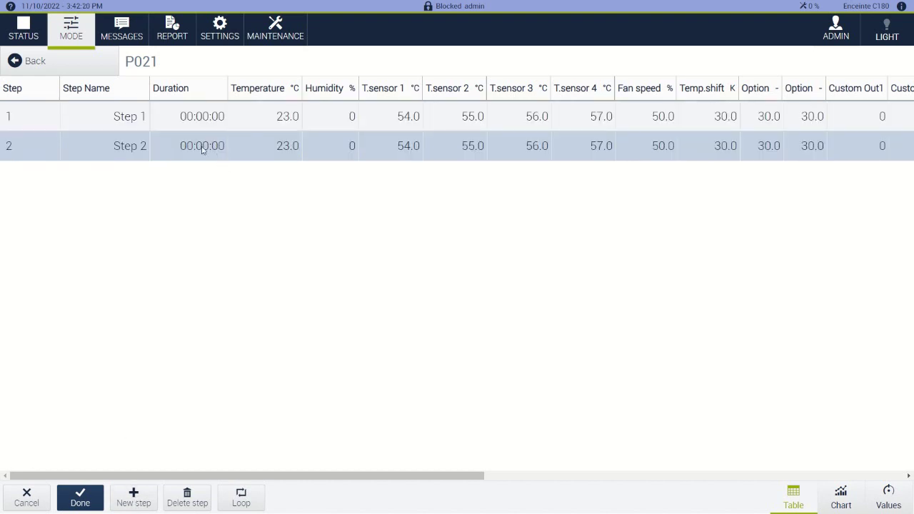
click(202, 146)
click(477, 297)
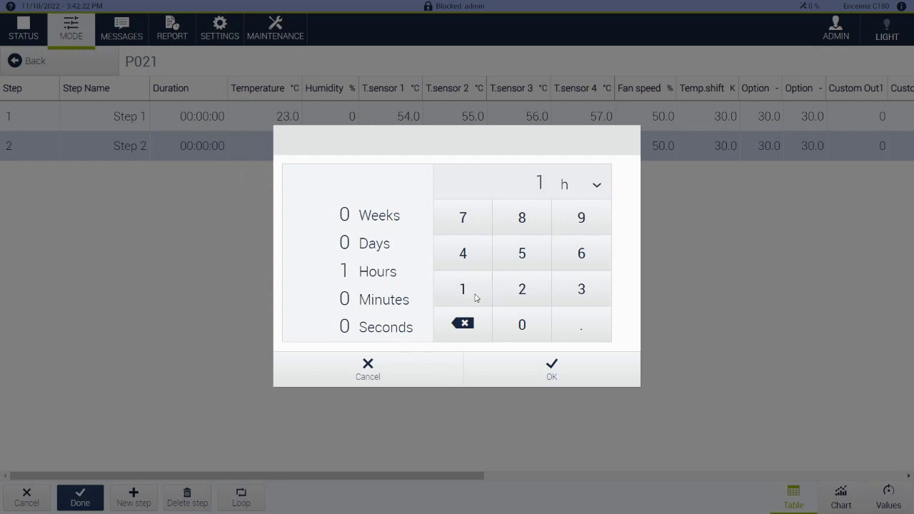
click(597, 185)
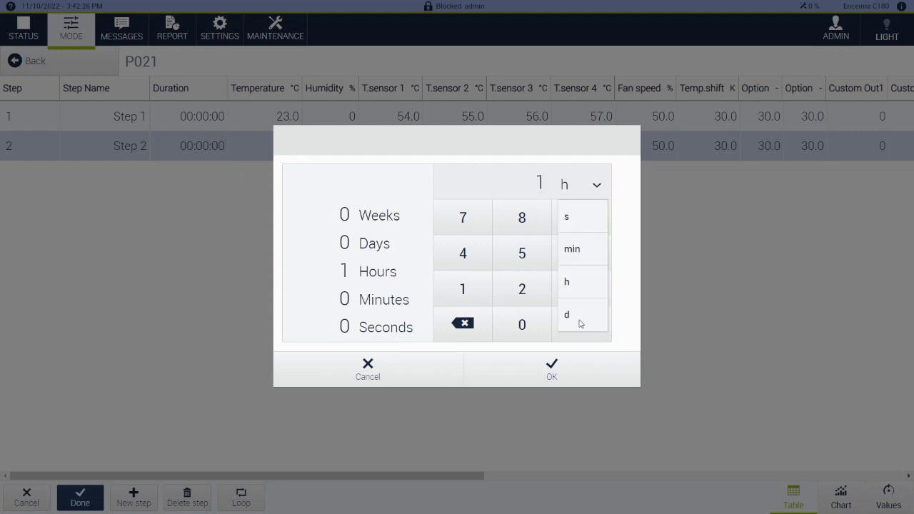
click(579, 284)
click(542, 379)
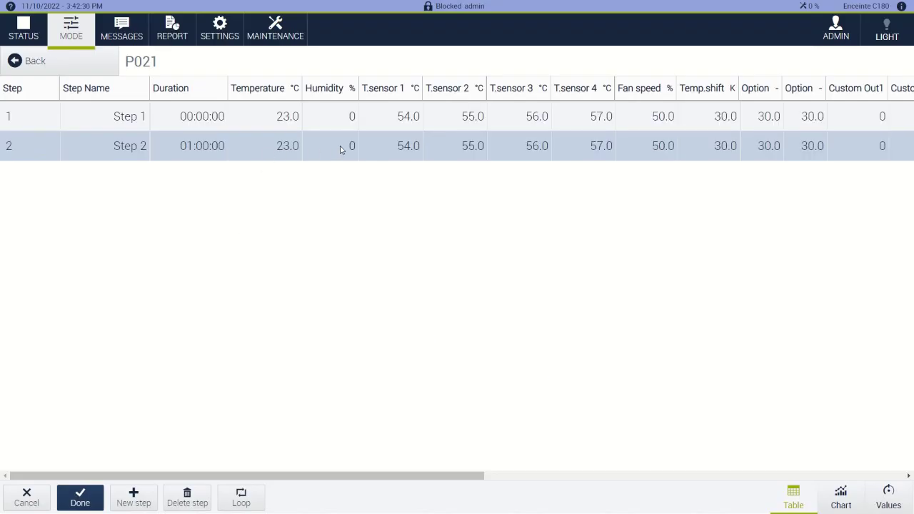
- Add a third step with the temperature set to 85 °C and the humidity to 85 %
click(146, 492)
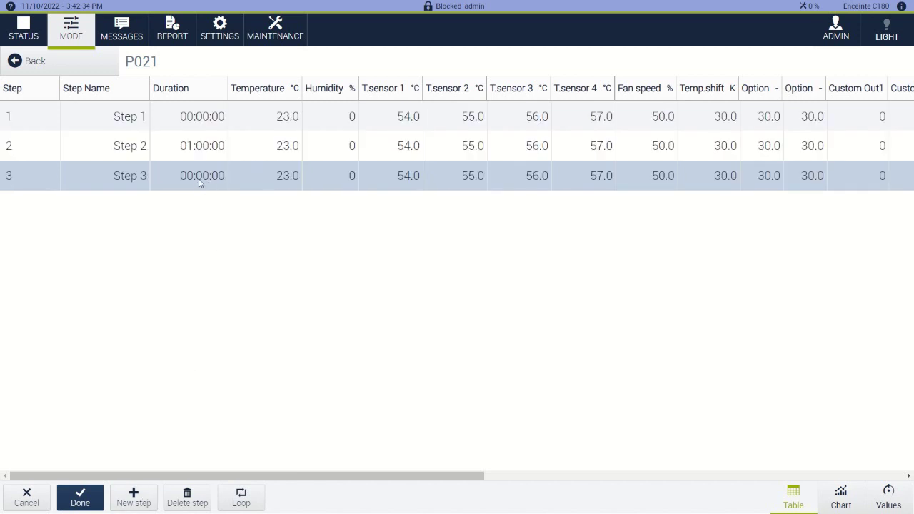
click(282, 182)
click(531, 214)
click(530, 249)
click(537, 359)
click(347, 186)
click(549, 226)
click(544, 251)
click(579, 376)
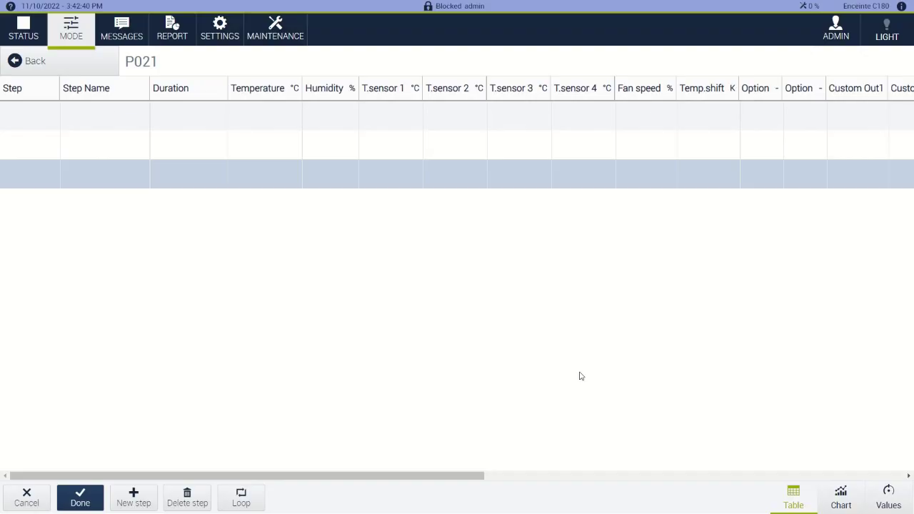
- Add a fourth step to the program with a duration of 4 hours
click(137, 497)
click(213, 212)
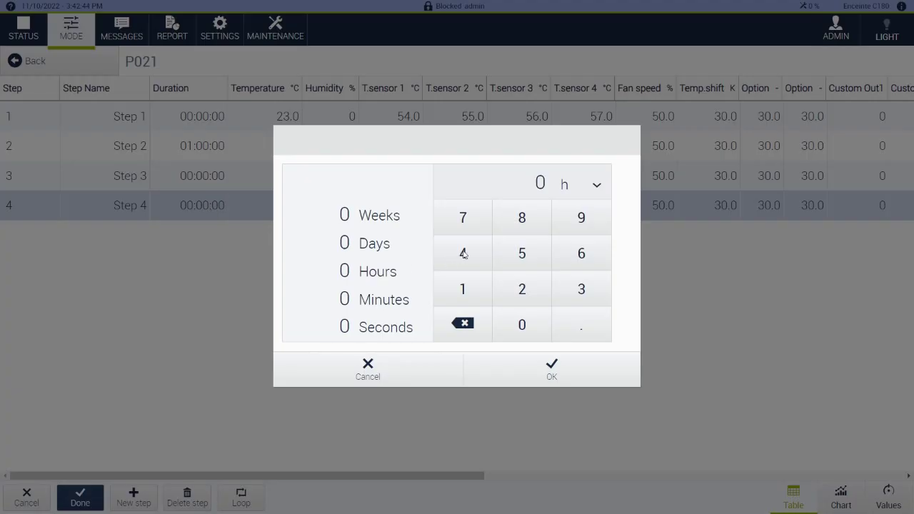
click(463, 254)
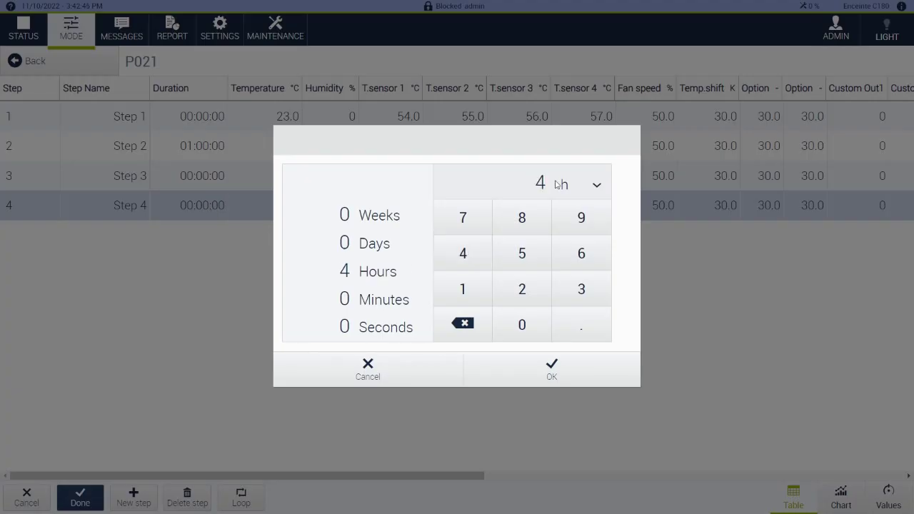
click(569, 376)
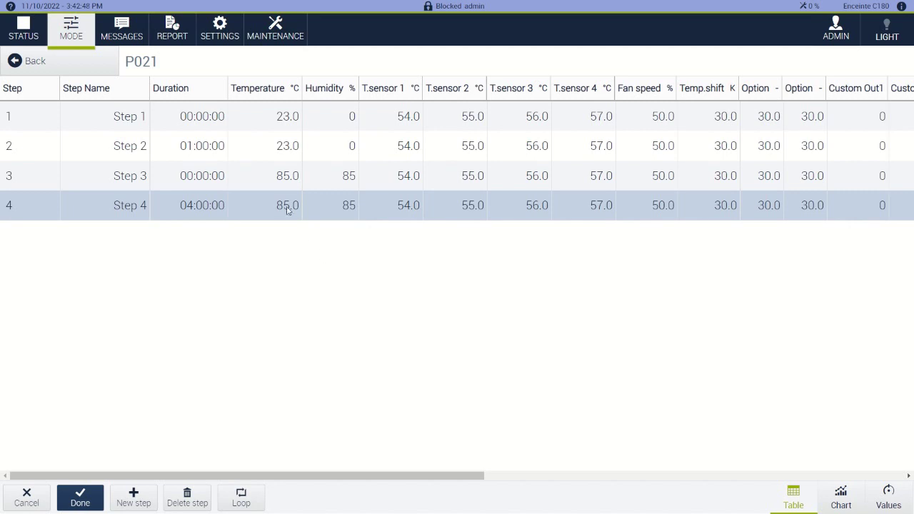
- Add a fifth step with the temperature set to -40 °C and the humidity to 0 %
click(149, 500)
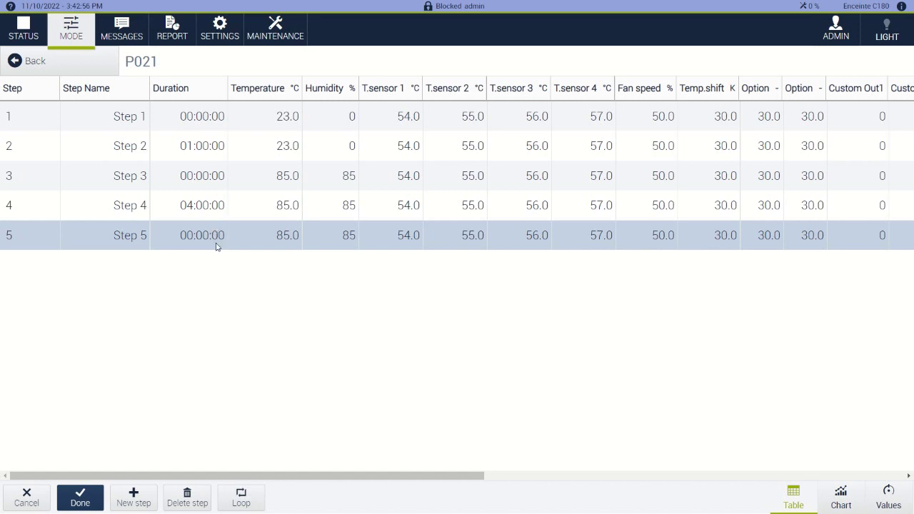
click(279, 240)
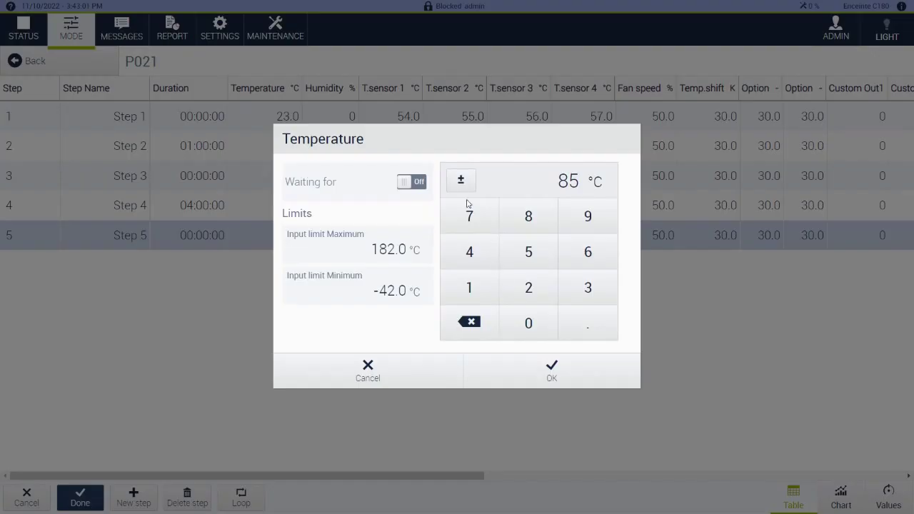
click(480, 257)
click(528, 323)
click(464, 184)
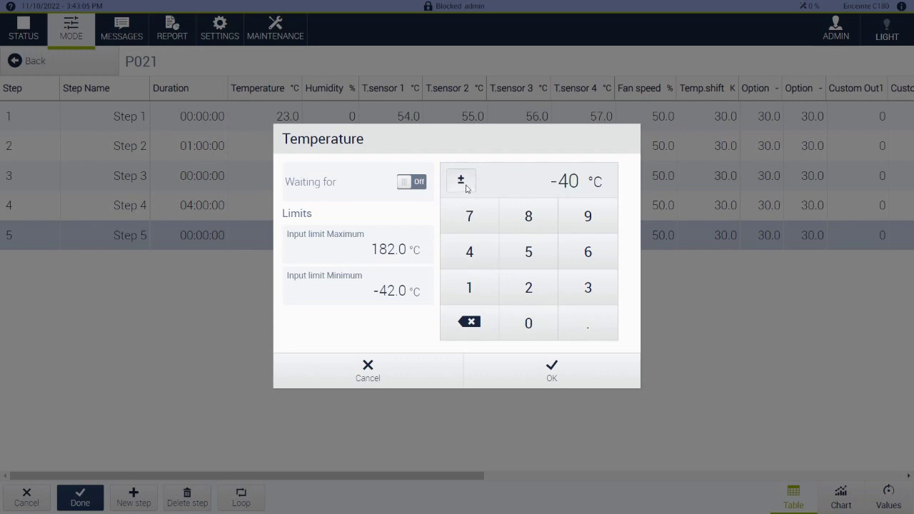
click(576, 375)
click(342, 245)
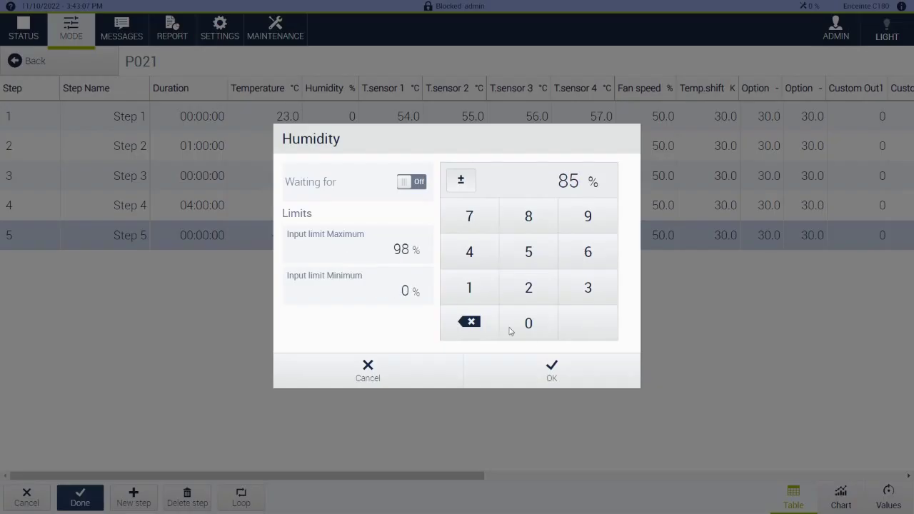
click(531, 326)
click(573, 379)
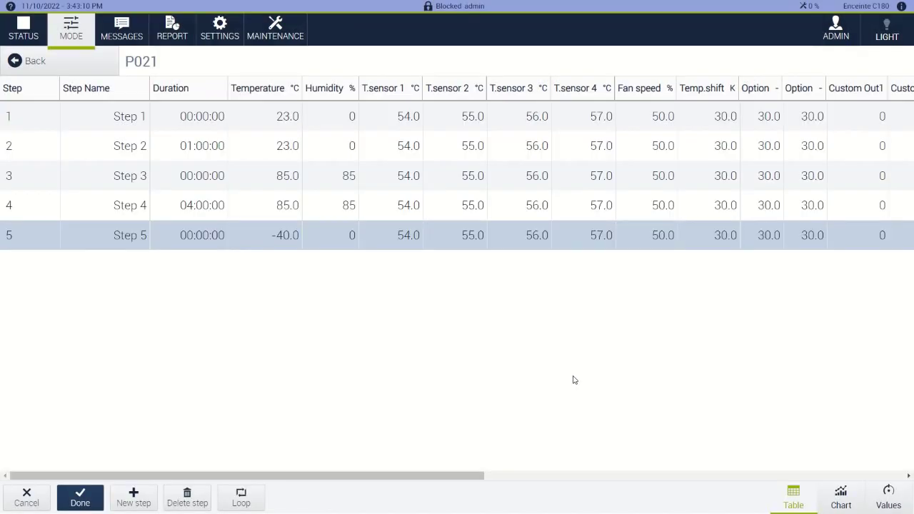
- Add a sixth step to the program with a duration of 4 hours
click(135, 499)
click(214, 265)
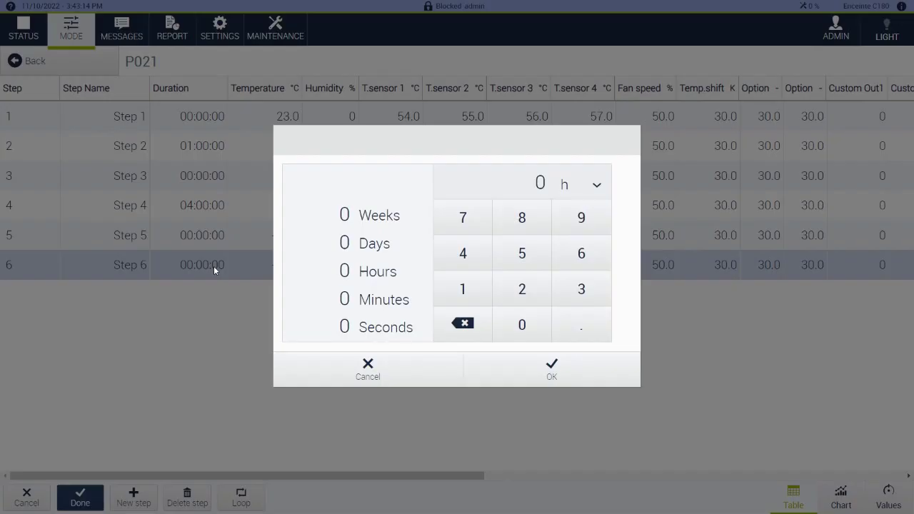
click(459, 254)
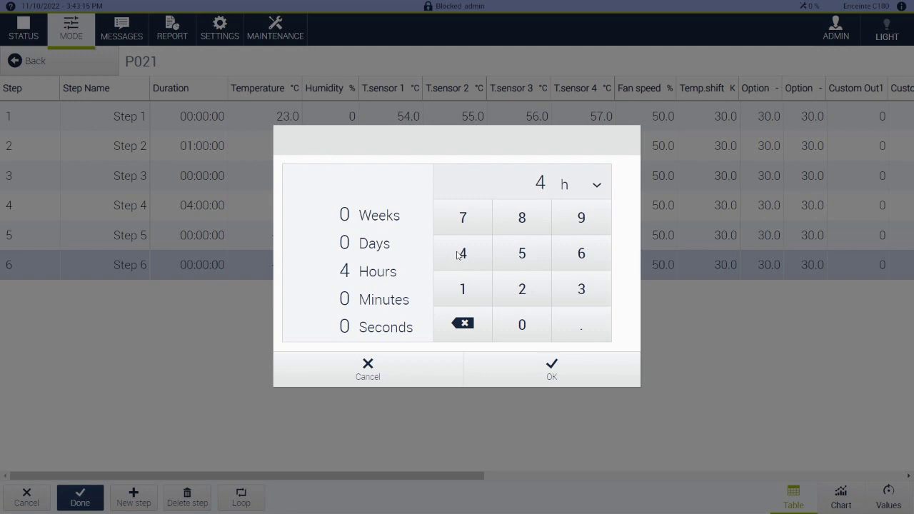
click(595, 377)
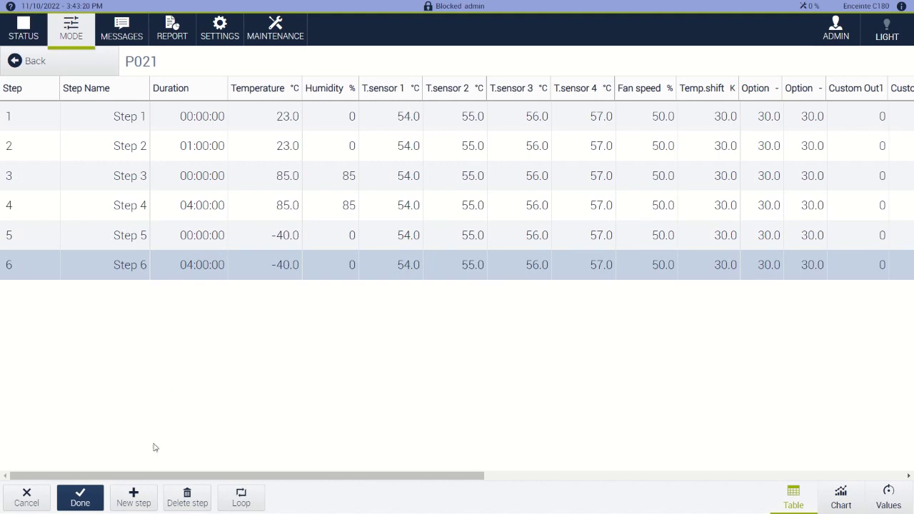
- Add a seventh step to the program with the temperature set to 23 °C
click(139, 502)
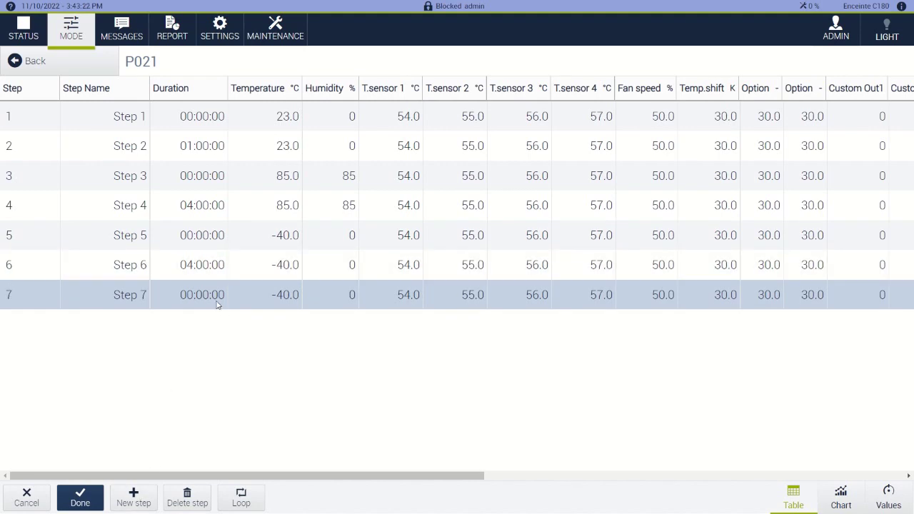
click(283, 296)
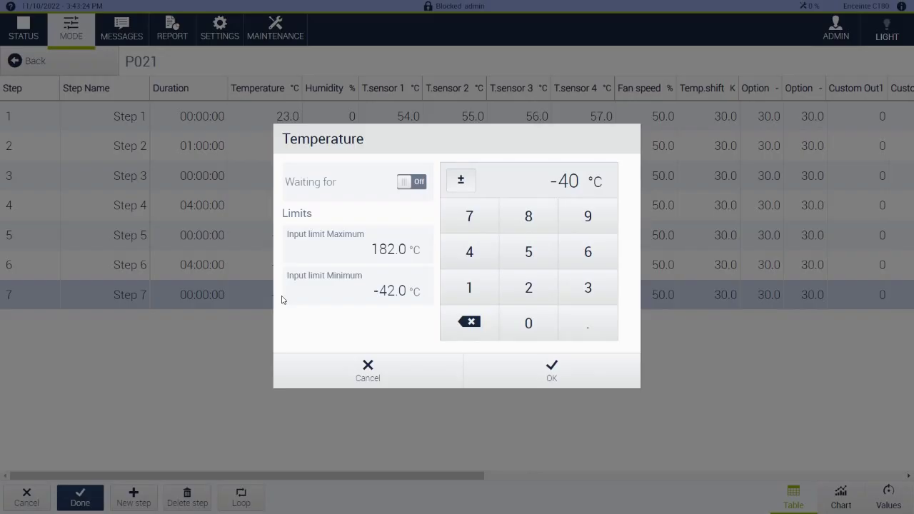
click(540, 298)
click(590, 289)
click(583, 386)
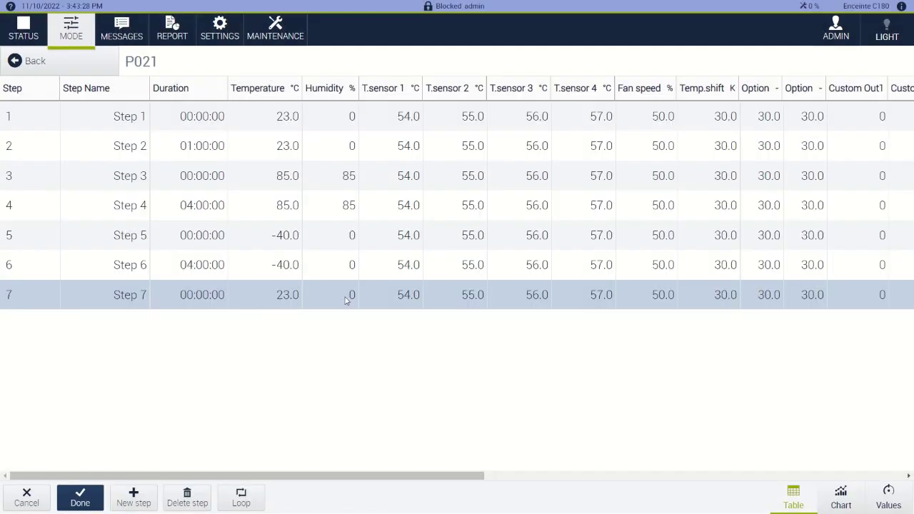
- Add an eighth step with a duration of 4 hours, and check the program's curve before returning to the step list
click(145, 500)
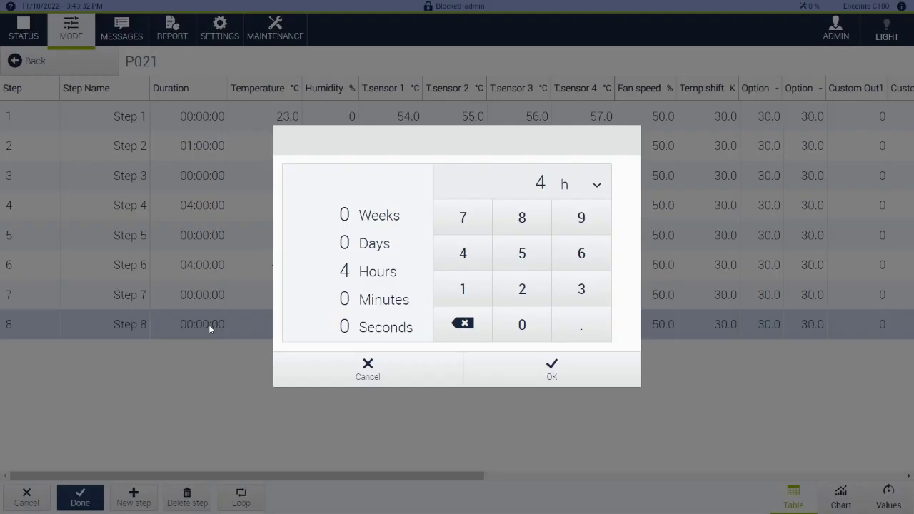
click(211, 324)
click(437, 320)
click(478, 258)
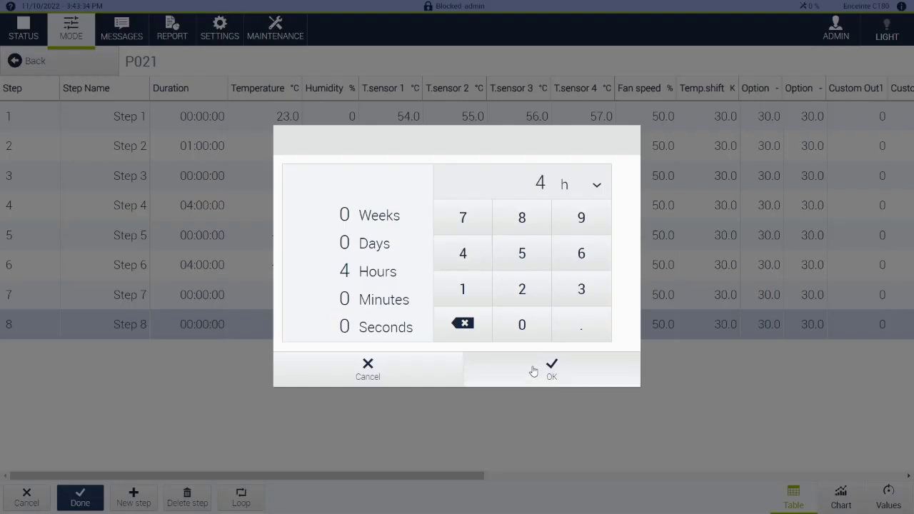
click(535, 372)
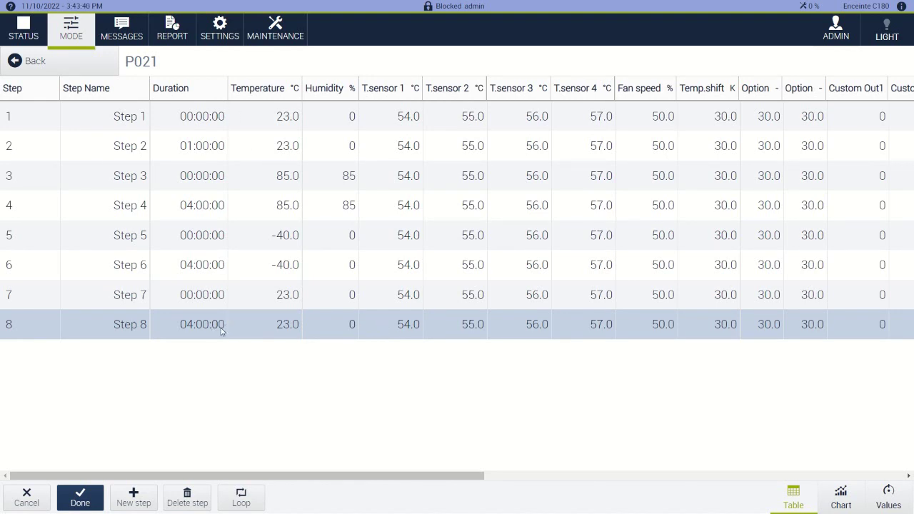
click(842, 498)
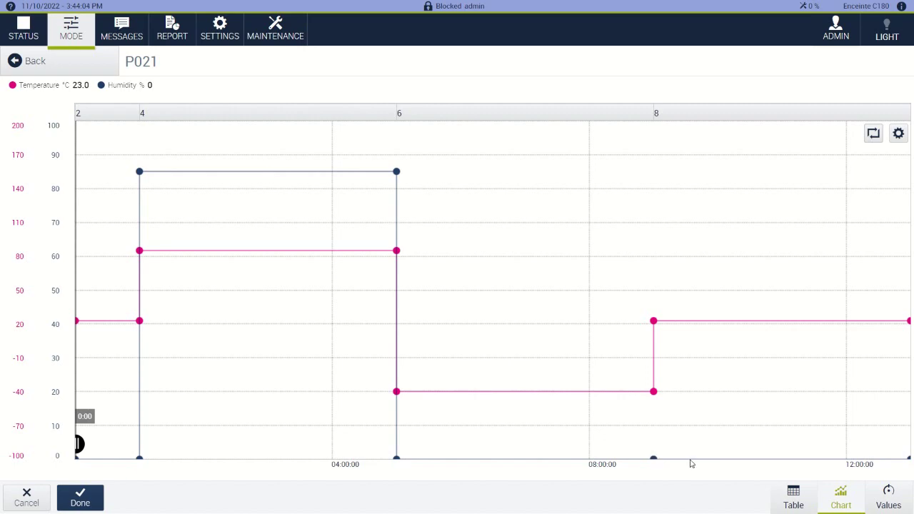
click(804, 505)
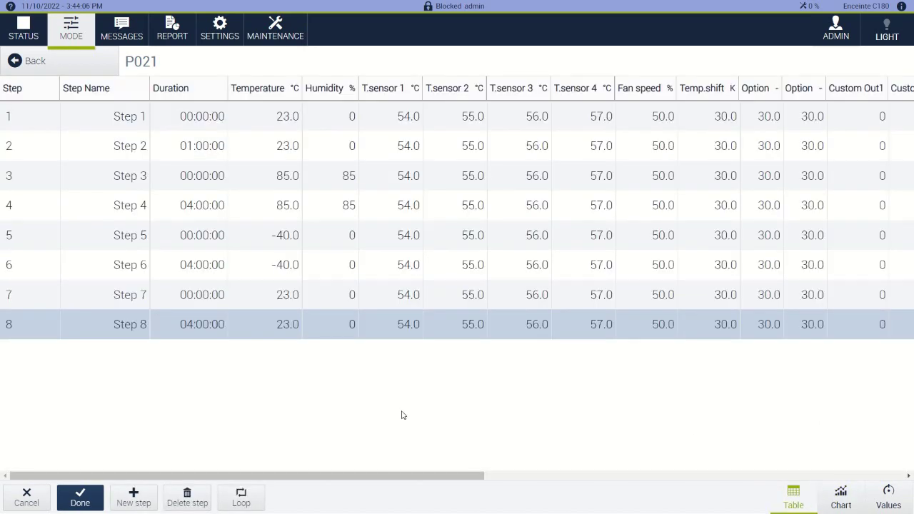
- Generate a loop that repeats steps 3 to 6 three times, and display it on the program's curve
click(245, 504)
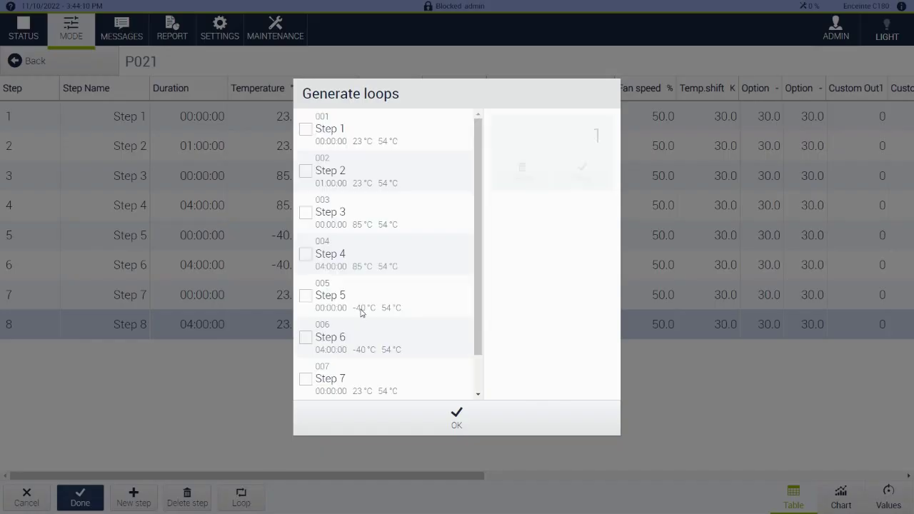
click(306, 214)
click(309, 259)
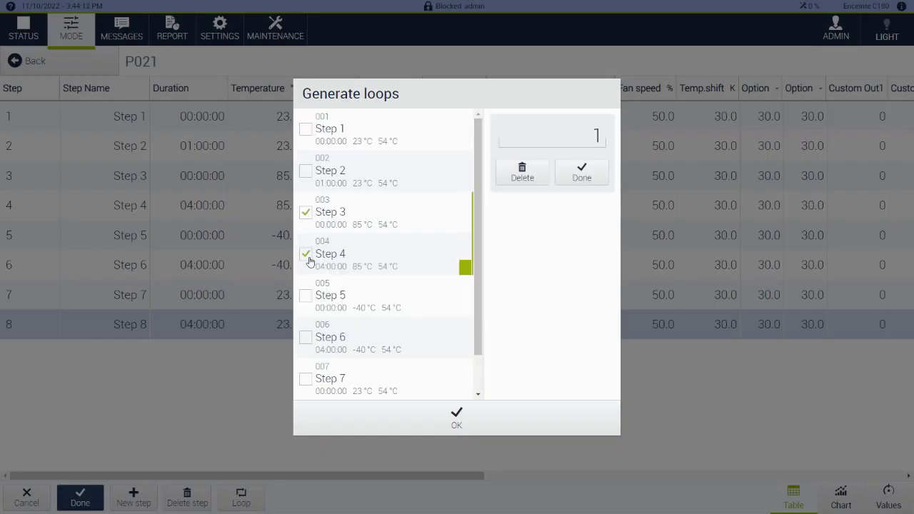
click(305, 302)
click(307, 341)
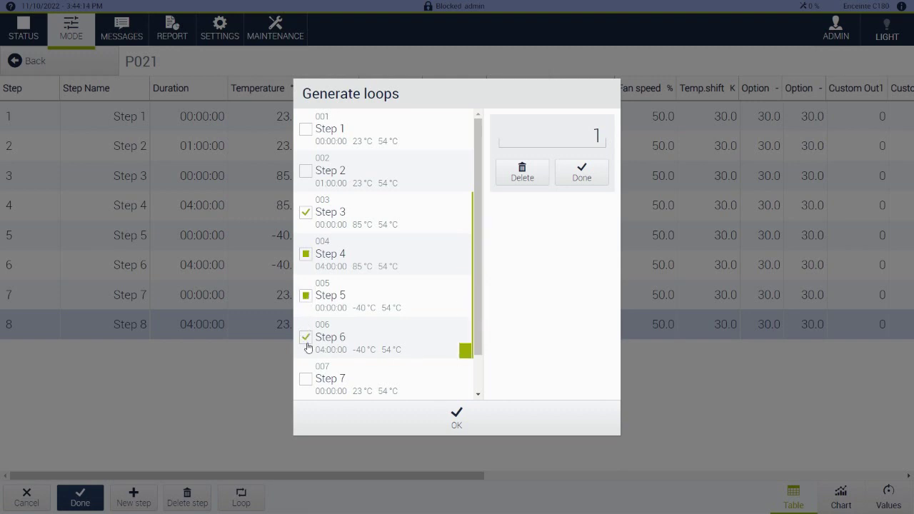
drag(592, 135, 610, 141)
text(3)
click(583, 178)
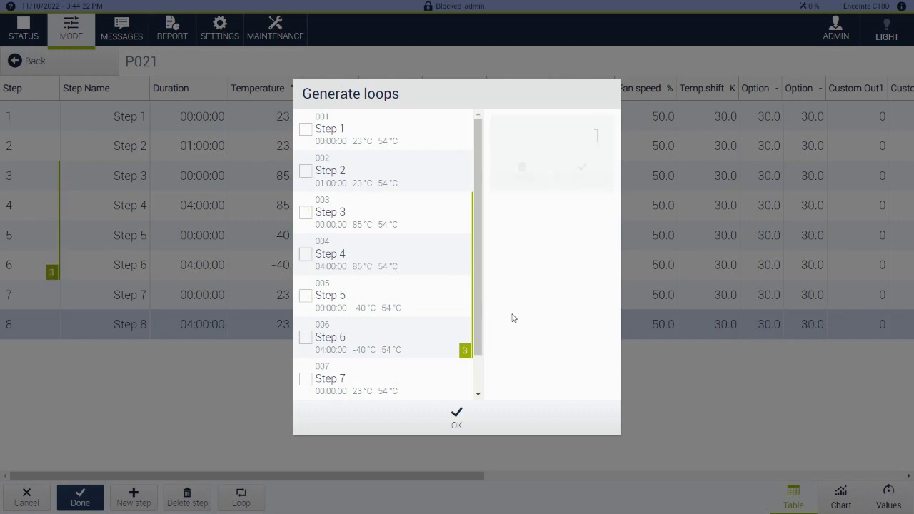
click(492, 421)
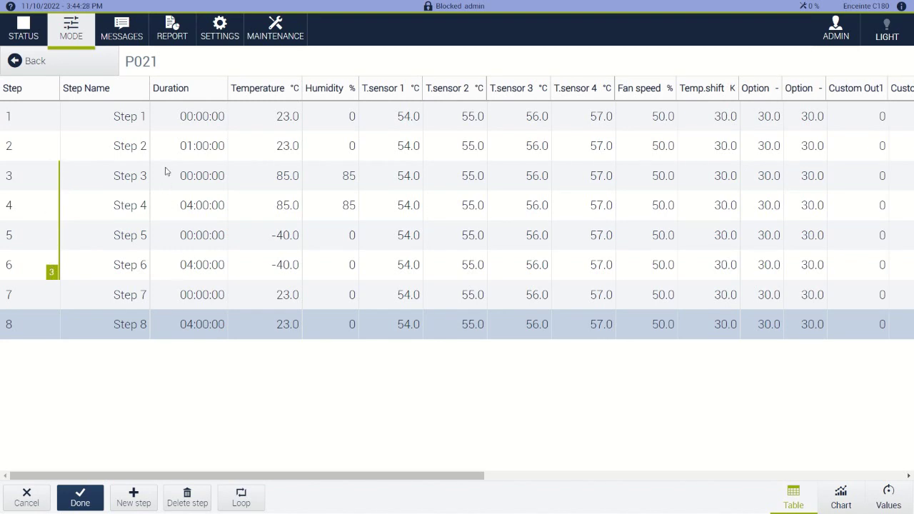
click(842, 501)
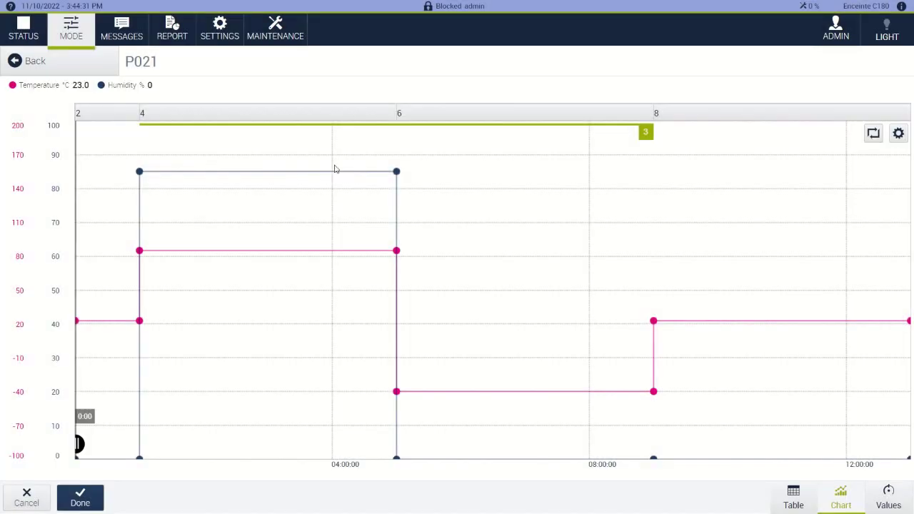
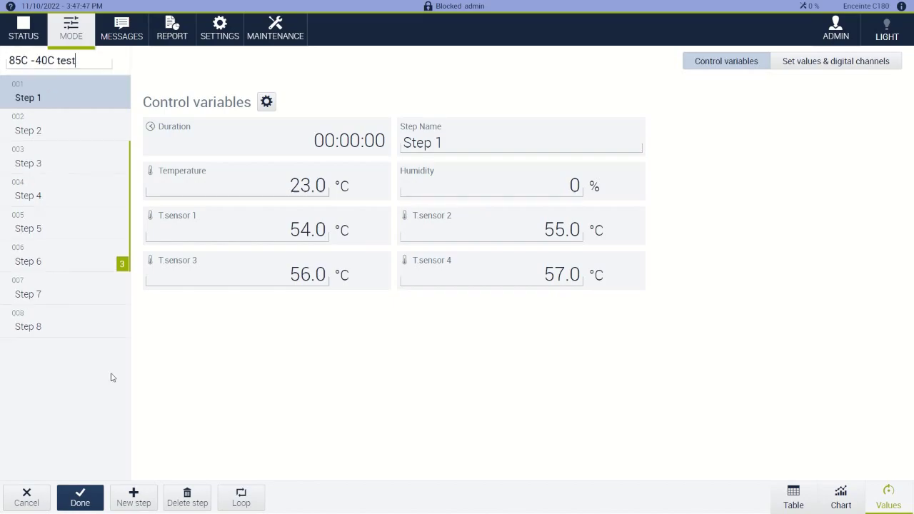
- Save the program under the name 85C -40C test and reopen it from the list of programs
click(90, 498)
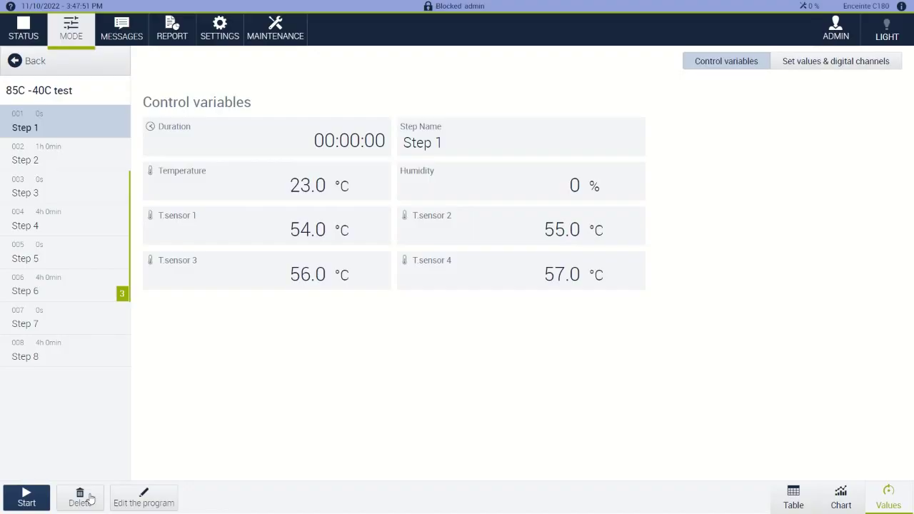
click(18, 61)
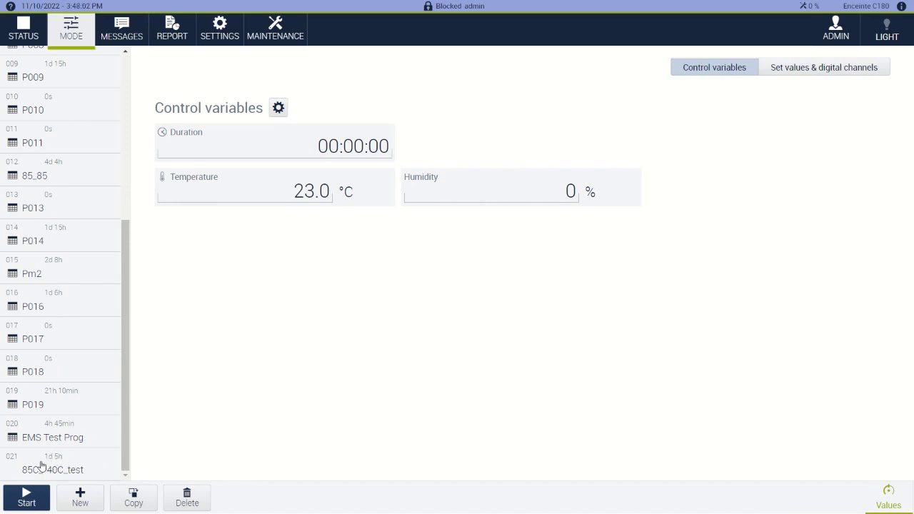
click(65, 461)
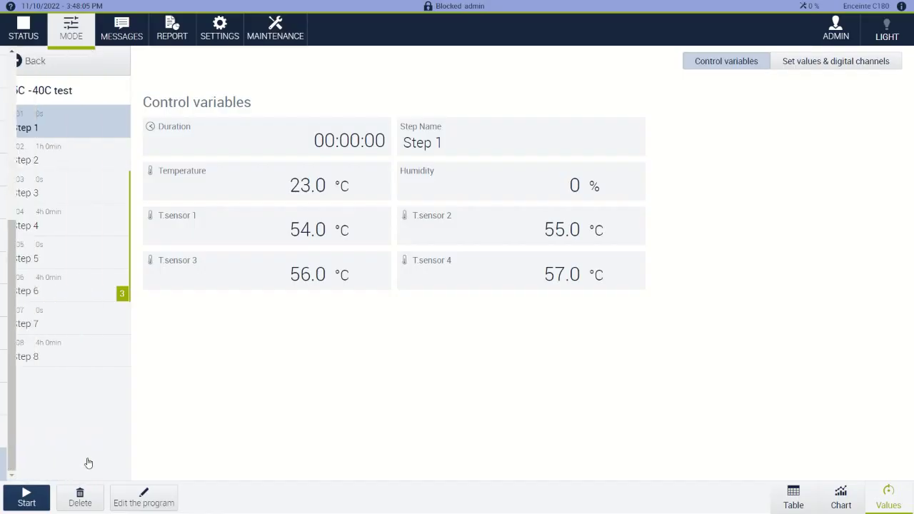
- Start the 85C -40C test program with one run-through and no pre-run time, and stop the running test
click(27, 497)
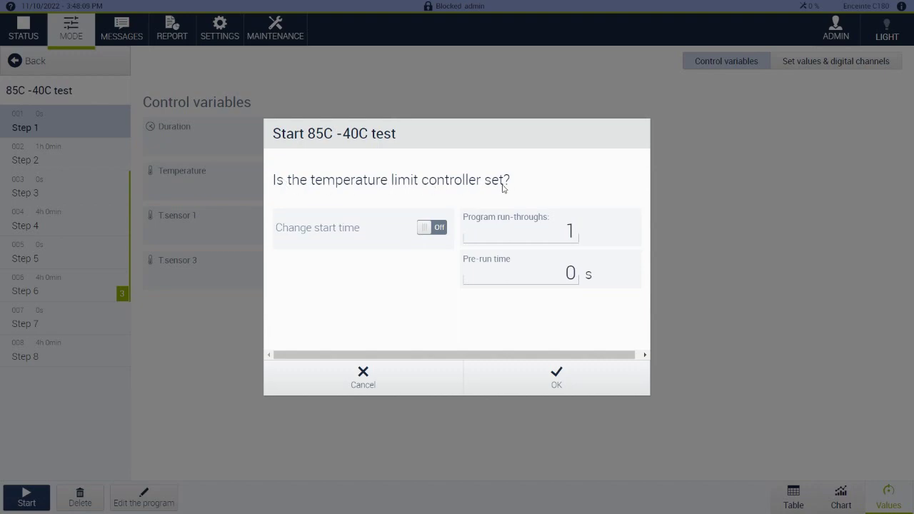
click(612, 388)
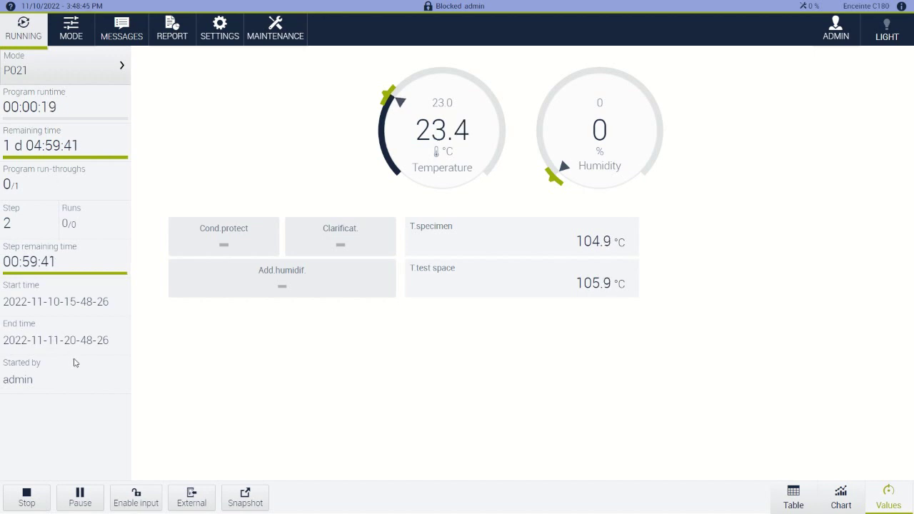
click(32, 494)
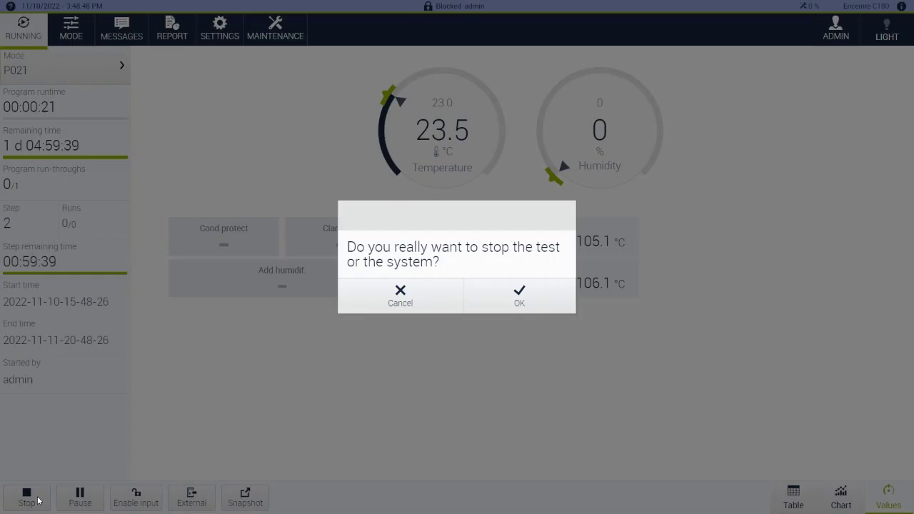
click(491, 305)
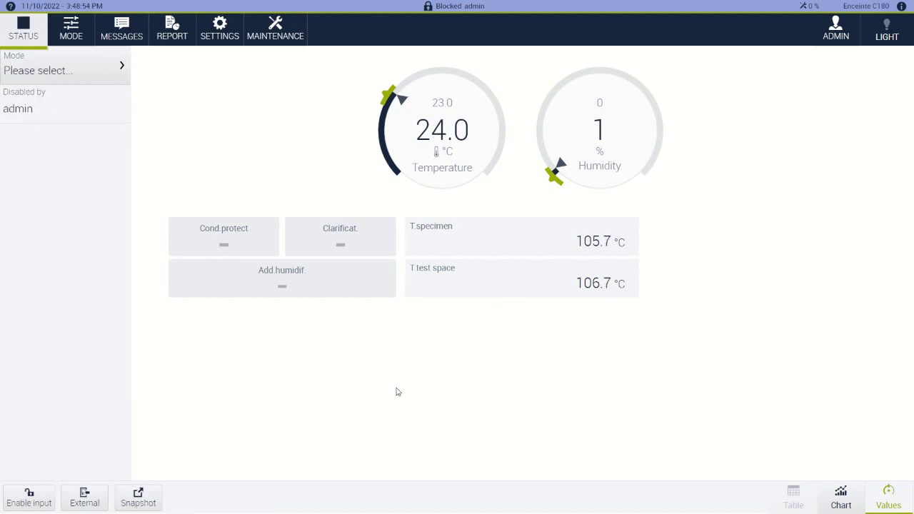
- Check the active messages and read through the last hour's event report
click(122, 34)
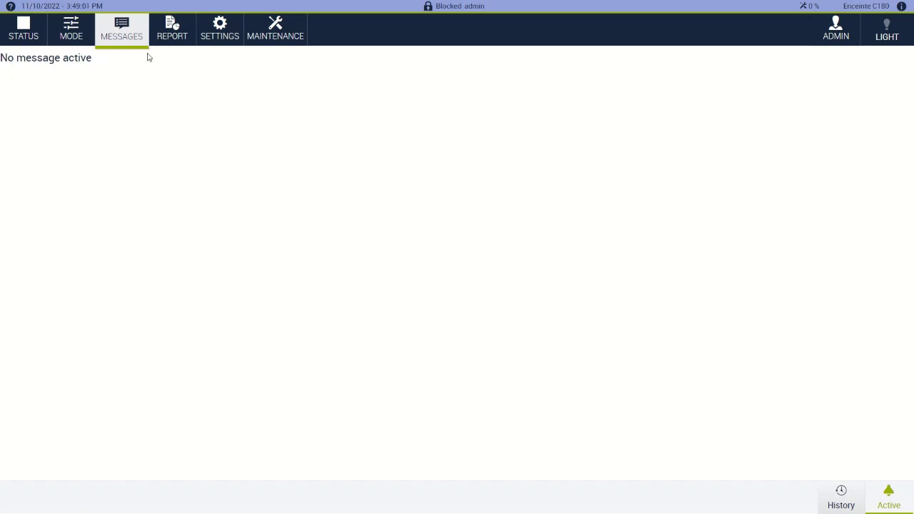
click(171, 32)
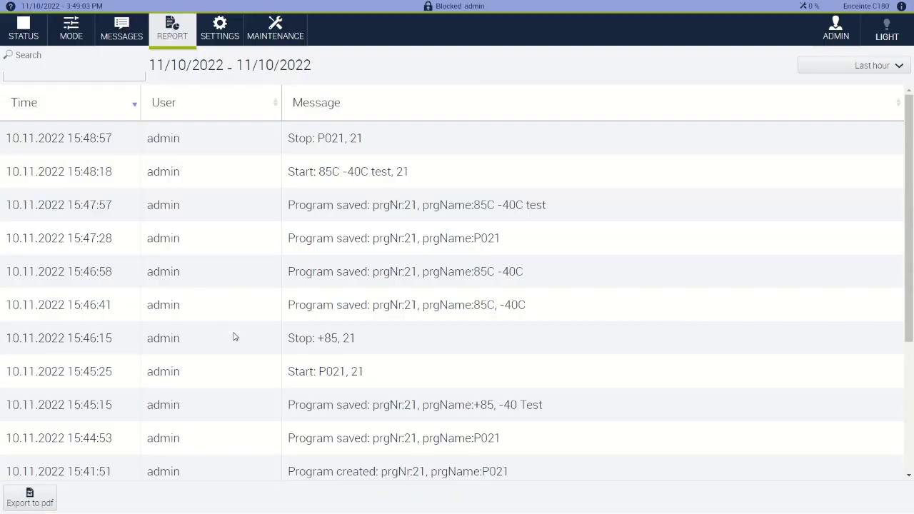
scroll(234, 336, down, 3)
scroll(235, 333, up, 3)
- Review the language, USB recording, limit value and user administration settings
click(226, 39)
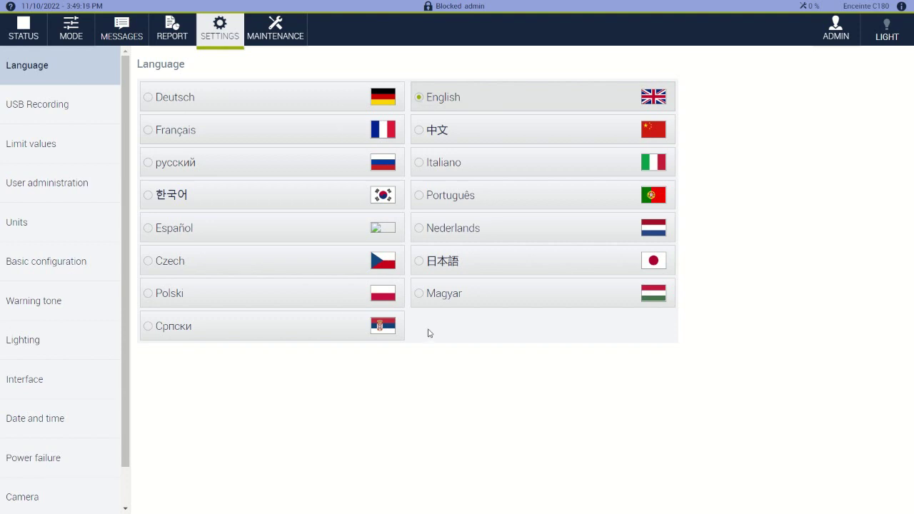
click(88, 108)
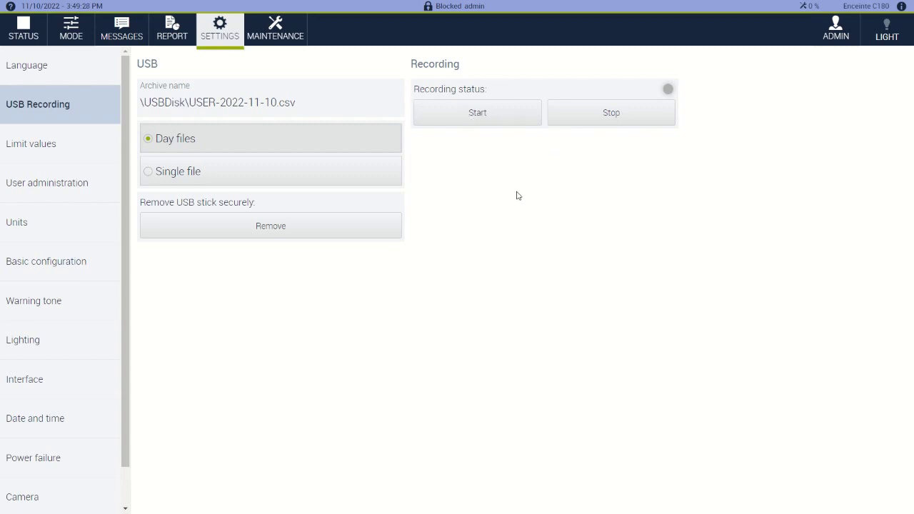
click(86, 153)
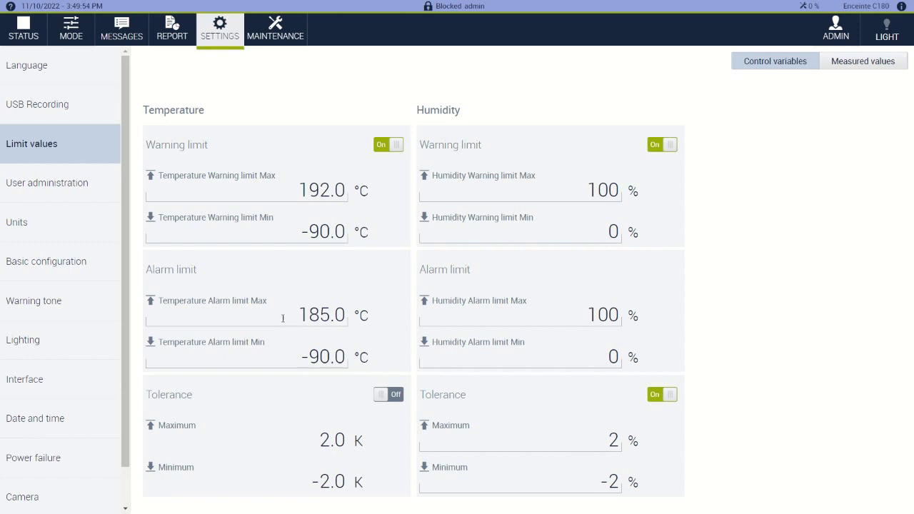
click(95, 194)
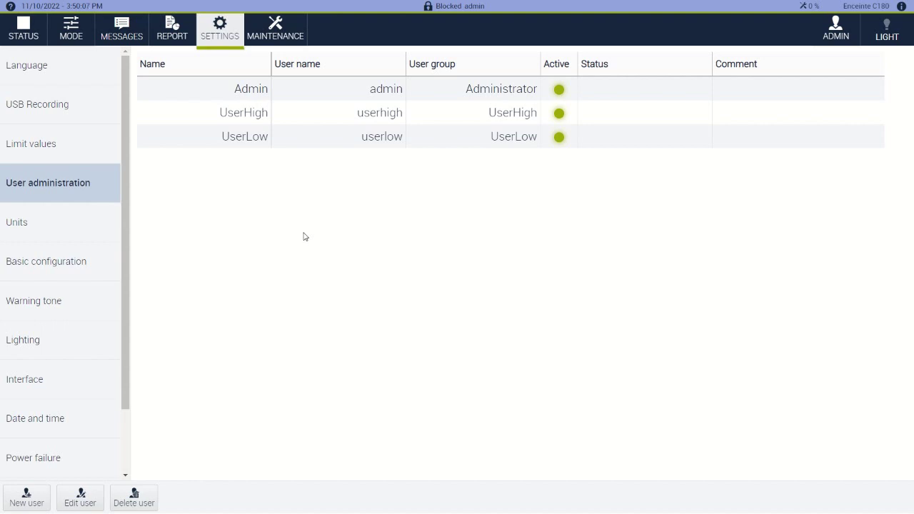
- Check the unit choices for temperature, temperature change and pressure, selecting °C, K/min and hPa
click(51, 229)
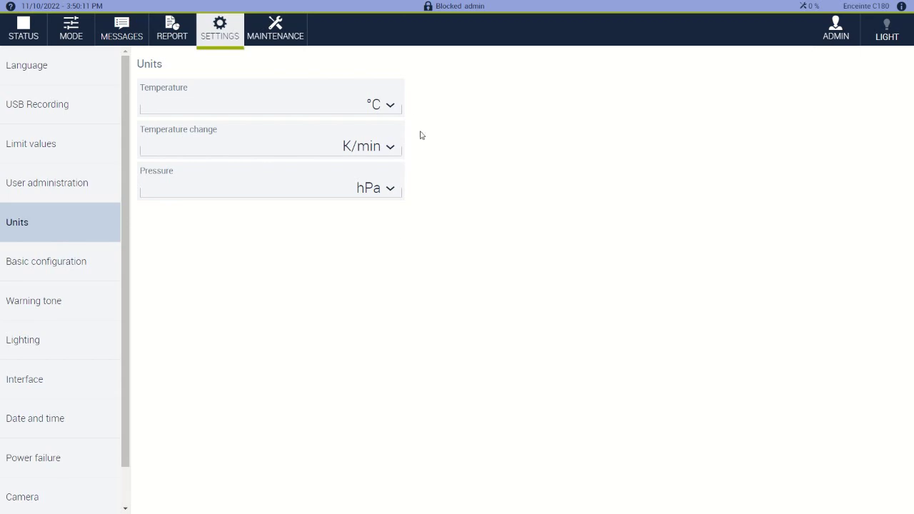
click(389, 107)
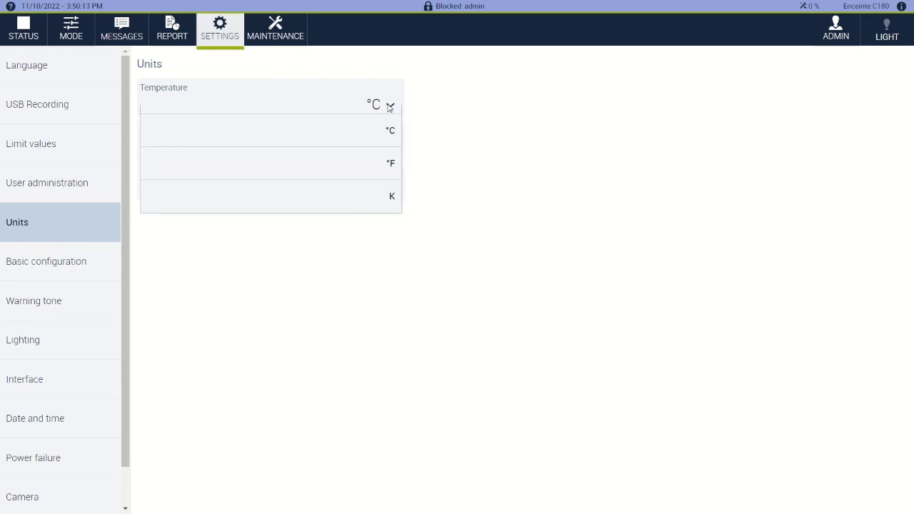
click(393, 107)
click(395, 109)
click(393, 125)
click(389, 147)
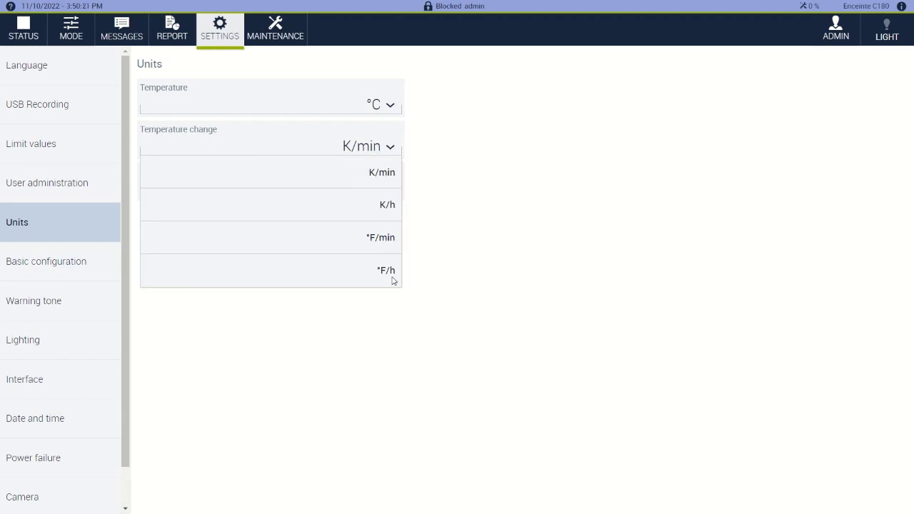
click(372, 174)
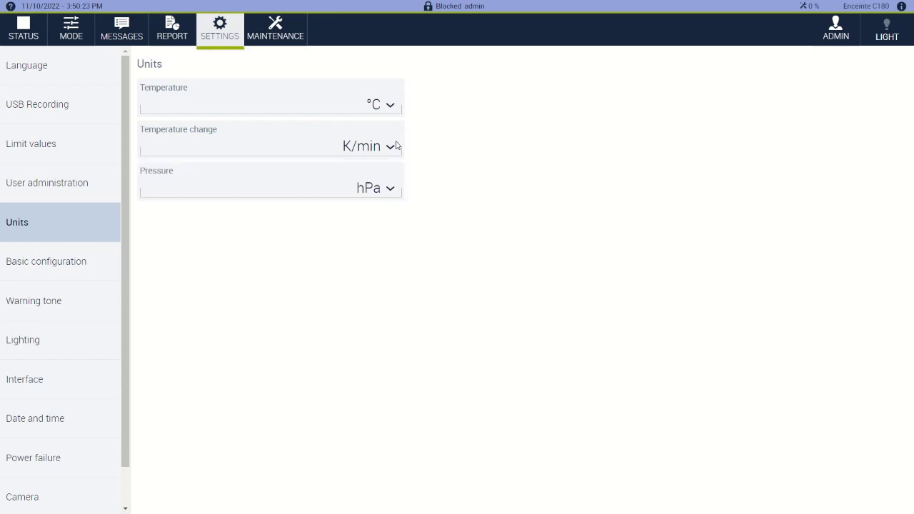
click(391, 191)
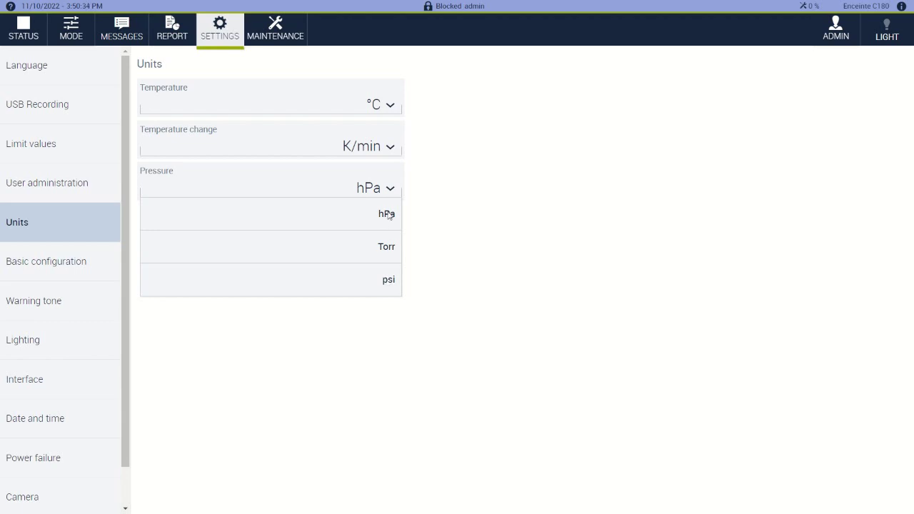
click(388, 215)
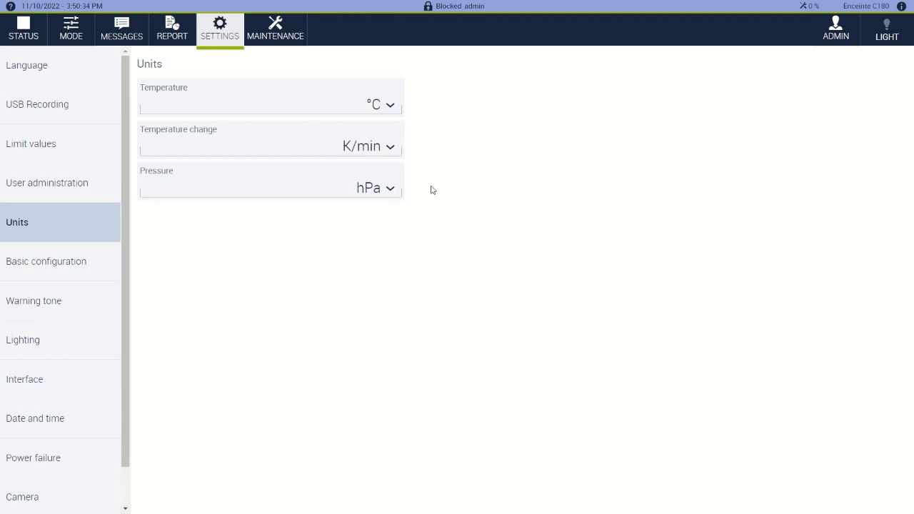
- Review the basic configuration, from the chamber name to the ASCII 2 protocol options, and the warning tone settings
click(99, 266)
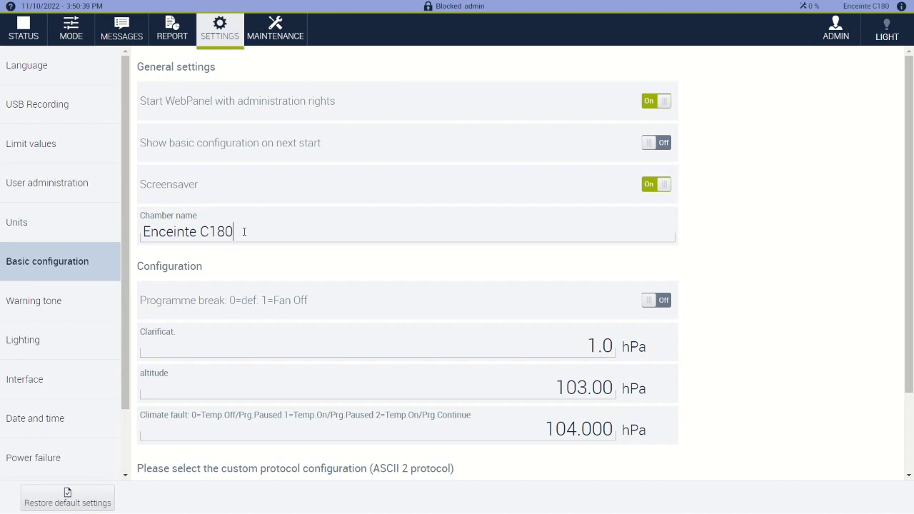
drag(249, 231, 140, 233)
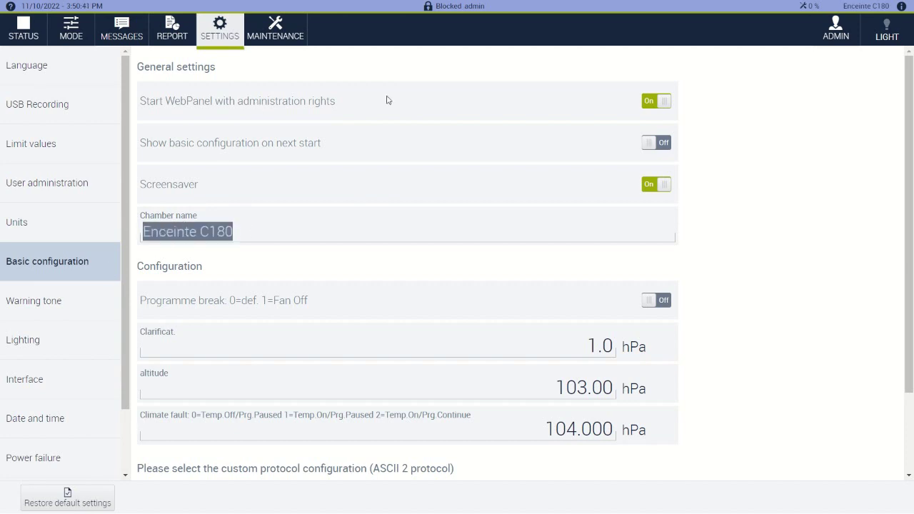
scroll(383, 226, down, 2)
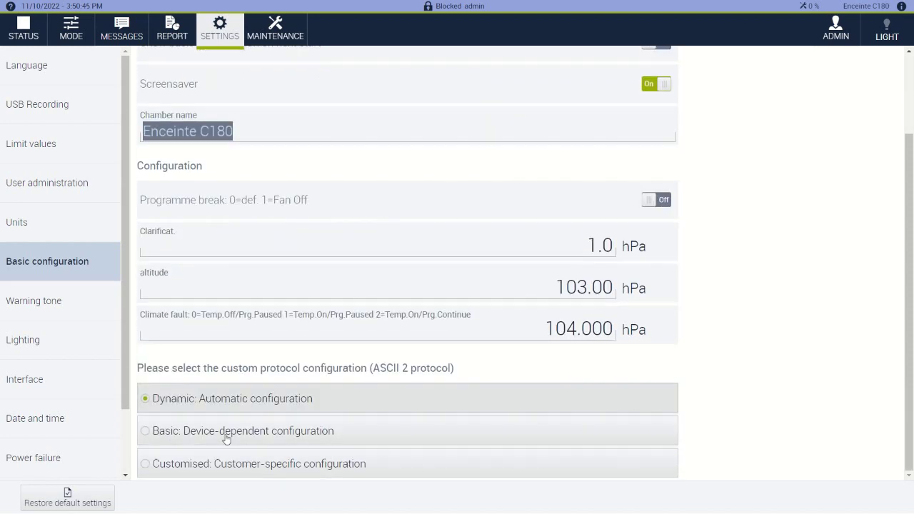
click(91, 306)
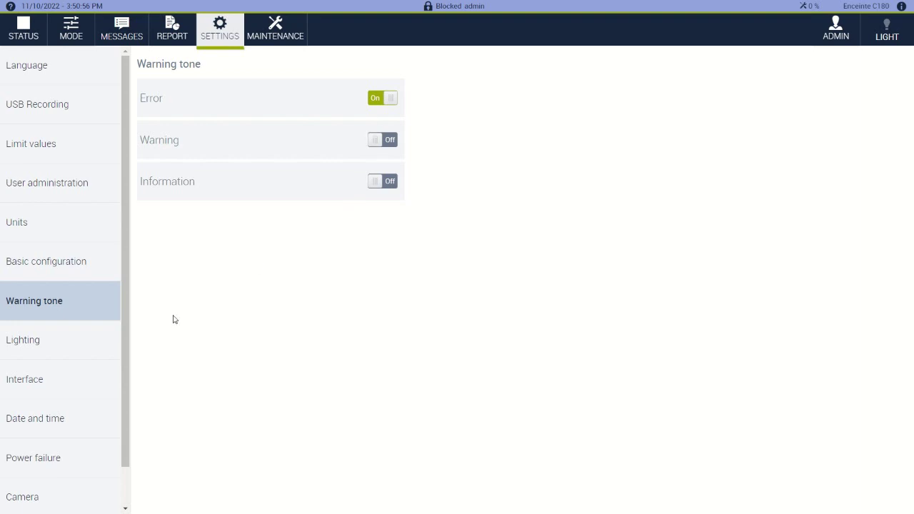
- Turn off the automatic switch-off of the lighting and toggle the chamber light several times
click(93, 348)
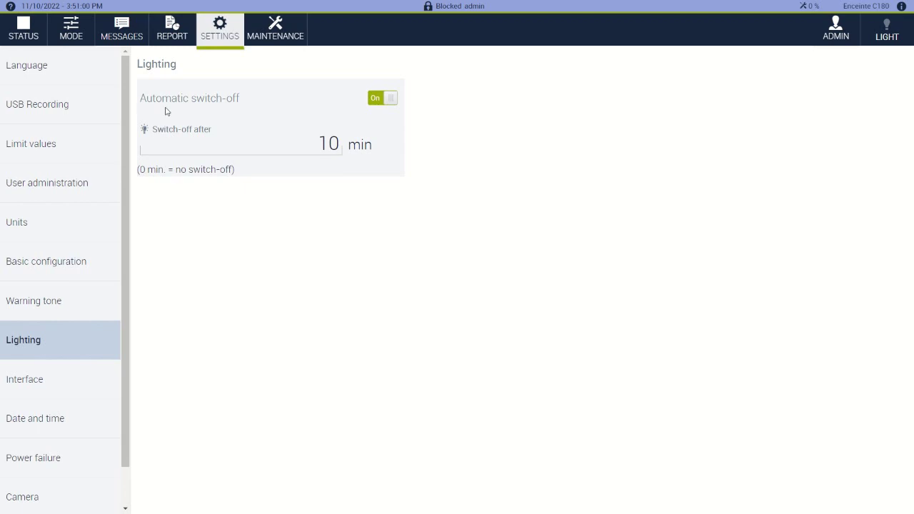
click(389, 104)
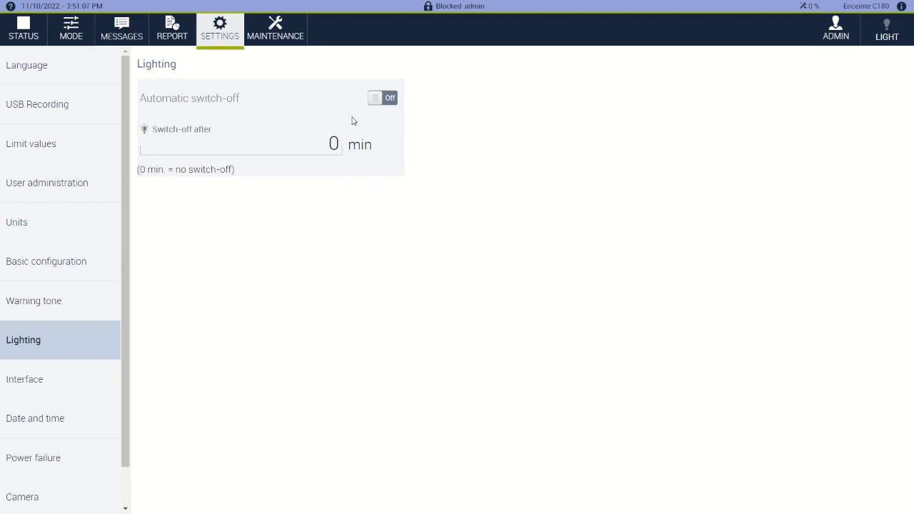
click(889, 33)
click(890, 33)
click(893, 35)
click(892, 36)
click(889, 34)
- Turn on the automatic switch-off of the lighting and set it to switch off after 10 min
click(382, 100)
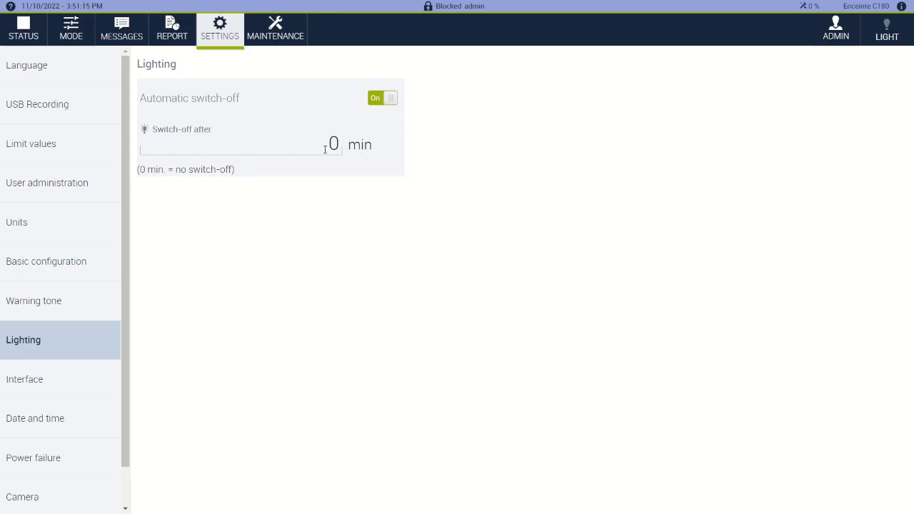
click(329, 147)
click(479, 290)
click(527, 324)
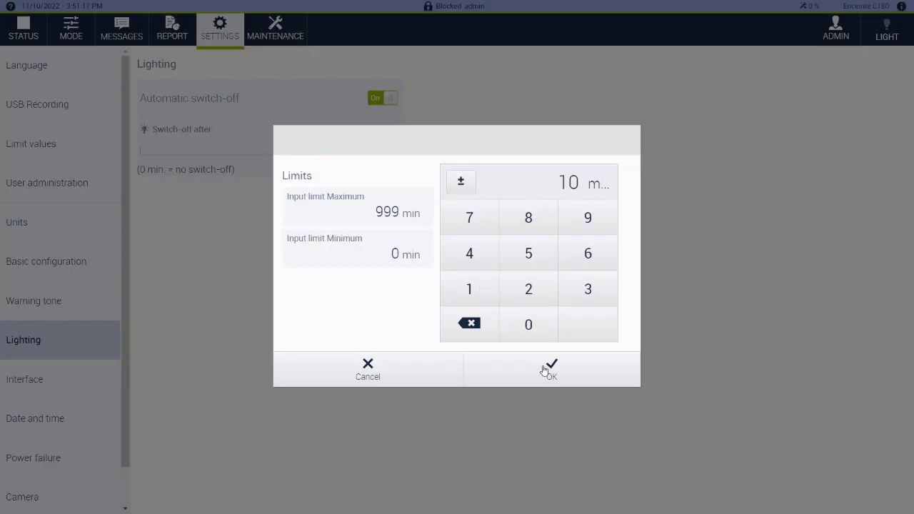
click(548, 374)
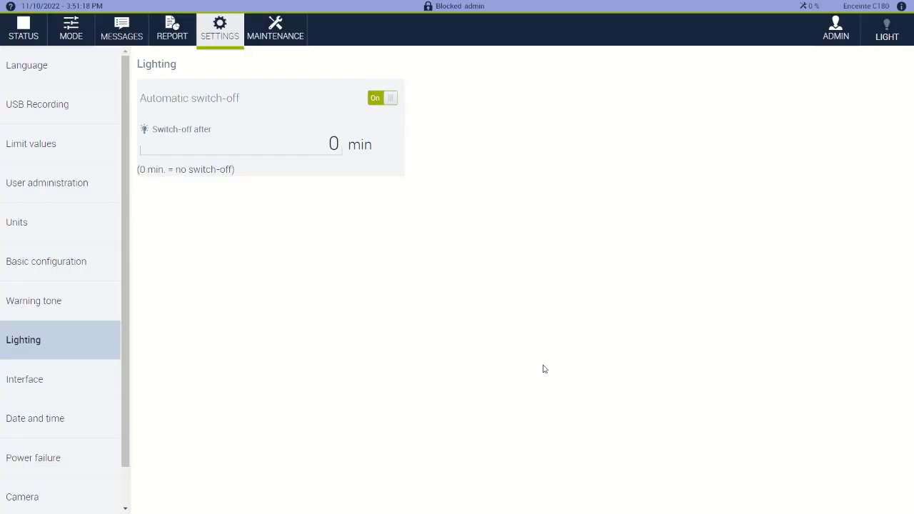
- Review the interface, date and time, and power failure settings
click(61, 390)
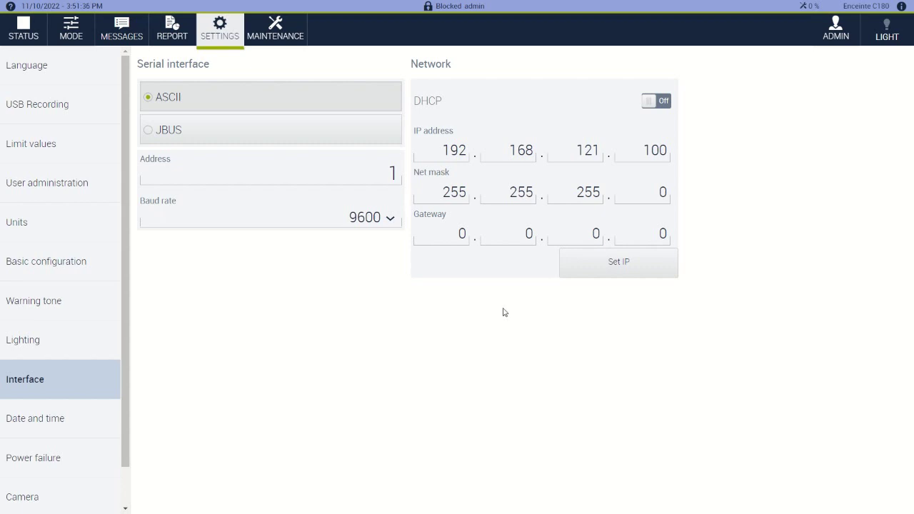
click(87, 425)
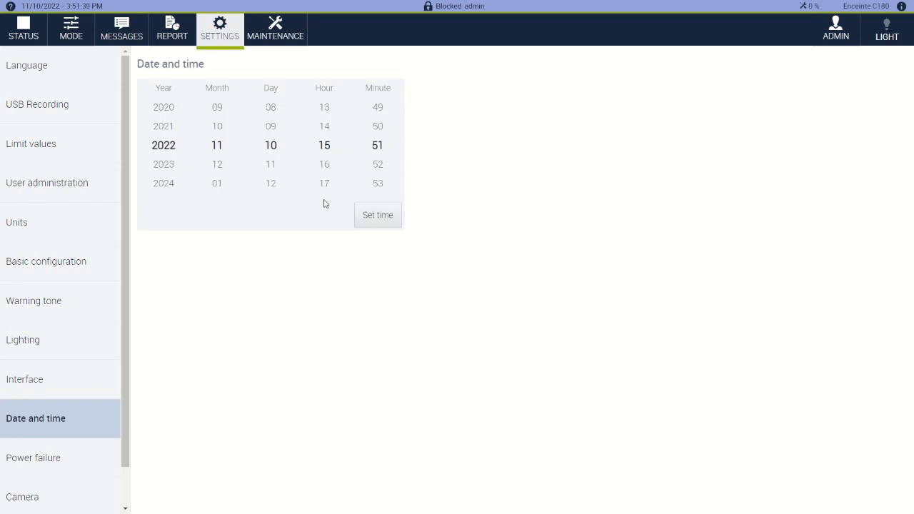
drag(122, 361, 122, 453)
click(82, 422)
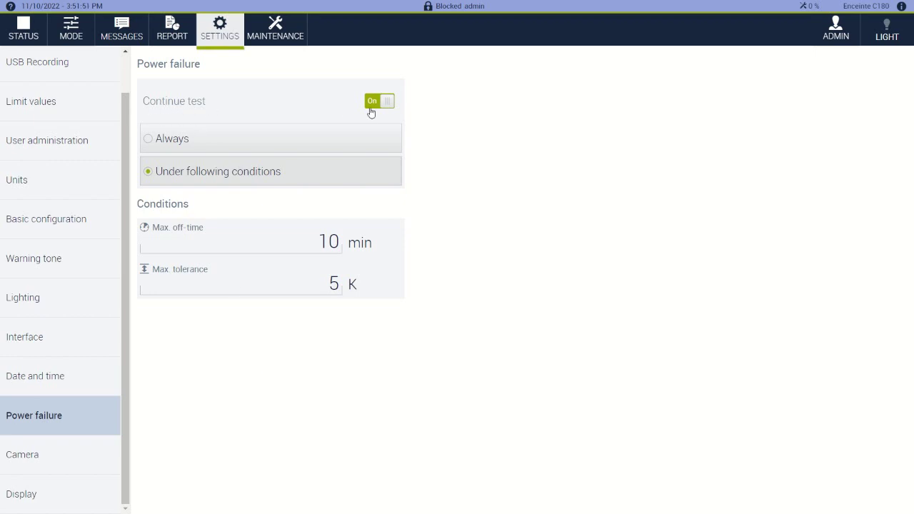
- Make tests continue after a power failure under following conditions, with a max. off-time of 20 min and a max. tolerance of 1 K
click(196, 139)
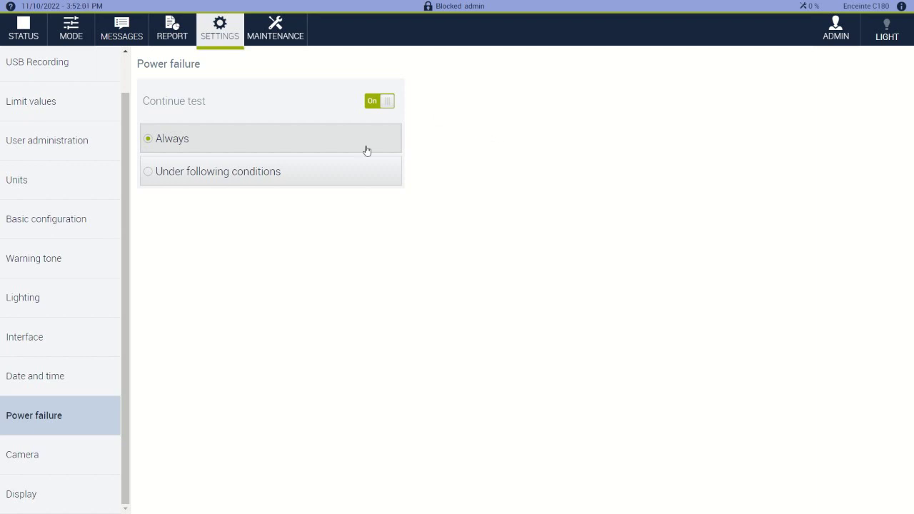
click(287, 180)
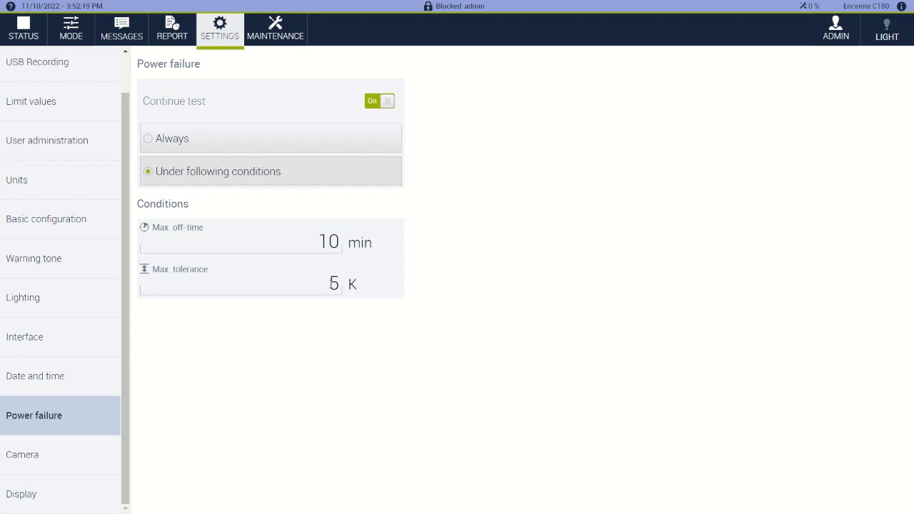
click(329, 283)
click(312, 243)
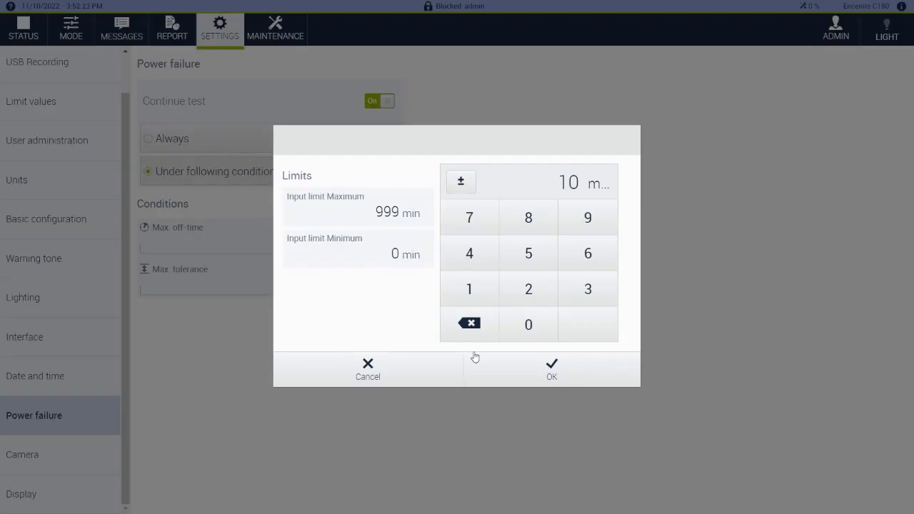
click(541, 299)
click(540, 320)
click(555, 369)
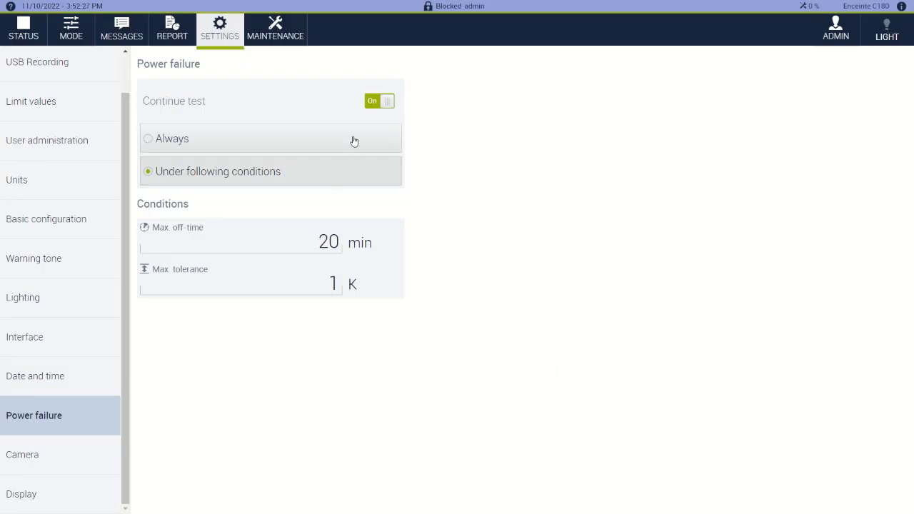
- Switch the continuation of tests after a power failure off and on again
click(384, 103)
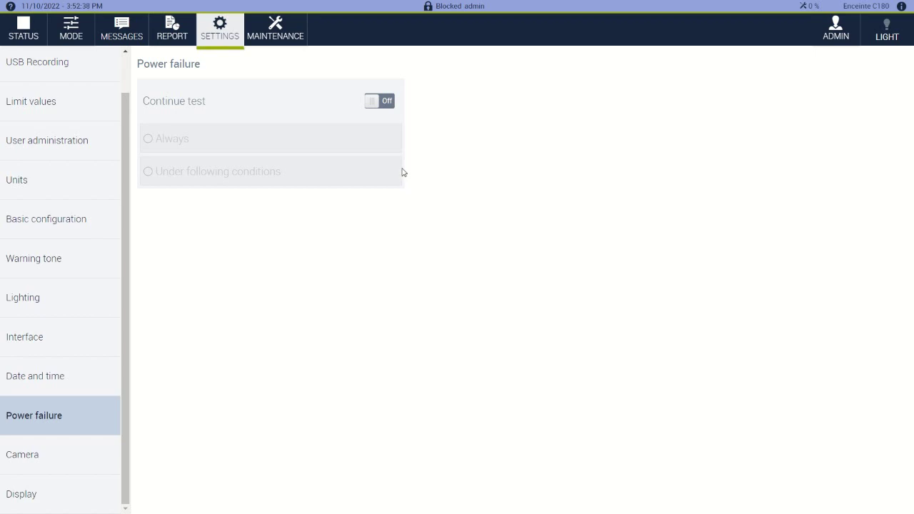
click(376, 107)
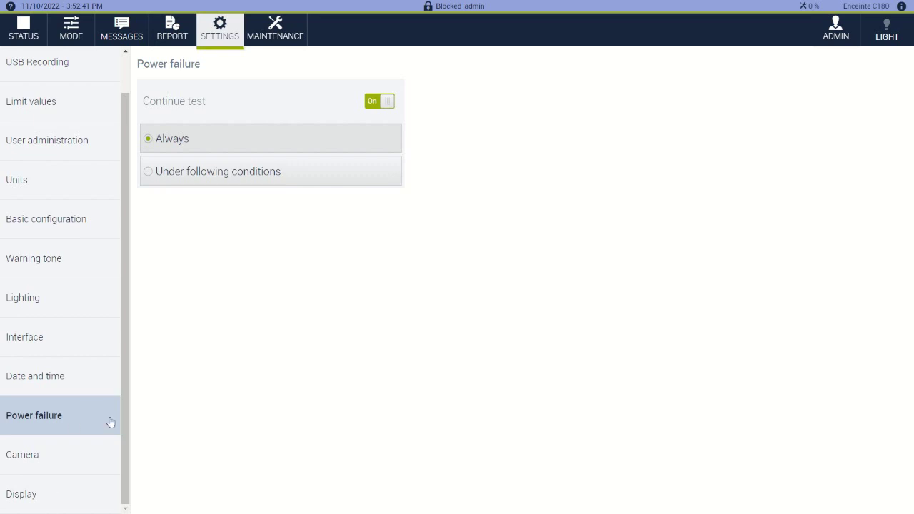
- Check the chamber's maintenance requirement and return to the status overview
click(271, 38)
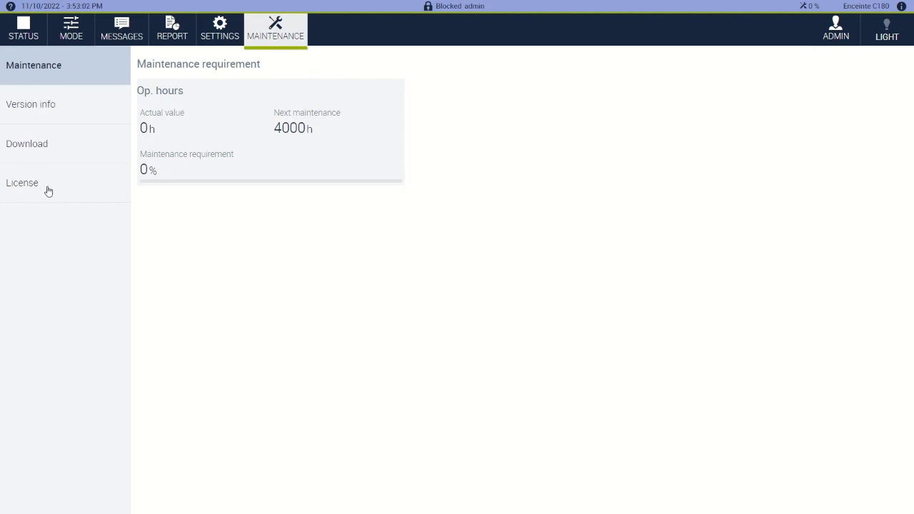
click(22, 36)
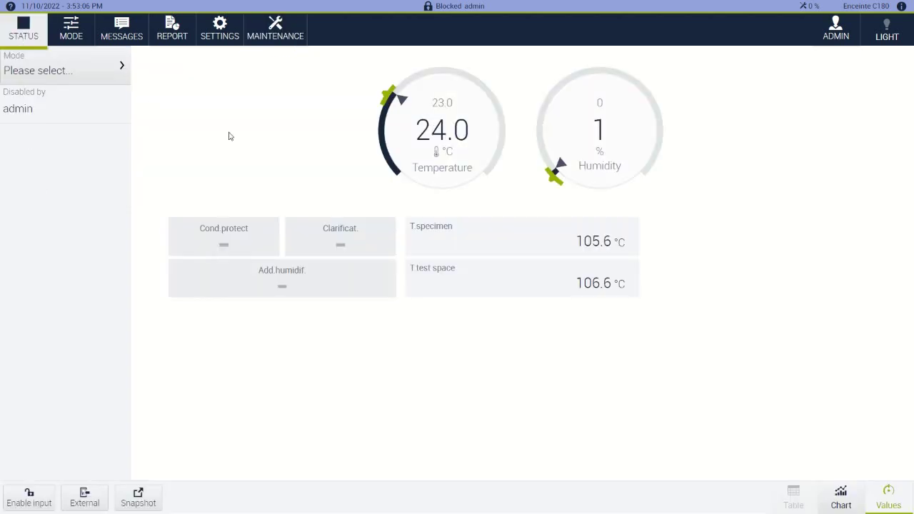